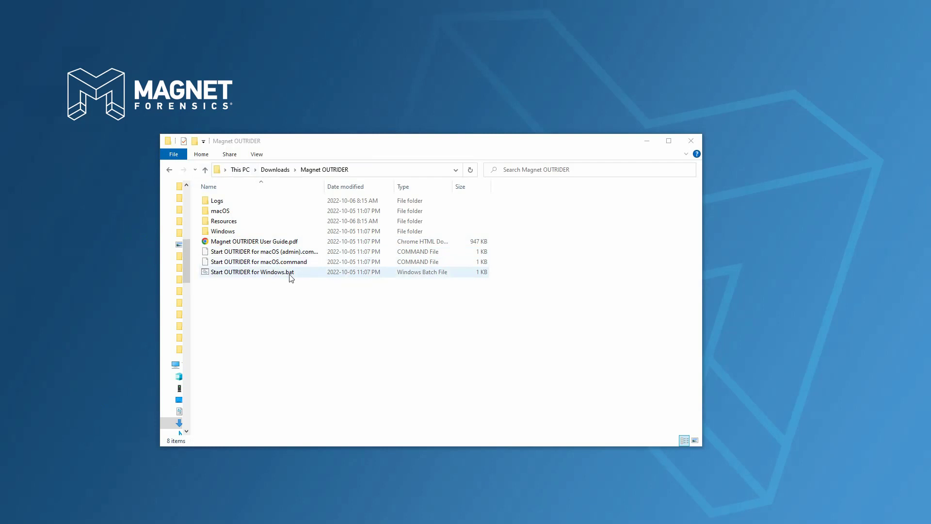
- Launch Magnet OUTRIDER for Windows from its batch file and enter Outrider Demo as the case number
click(261, 274)
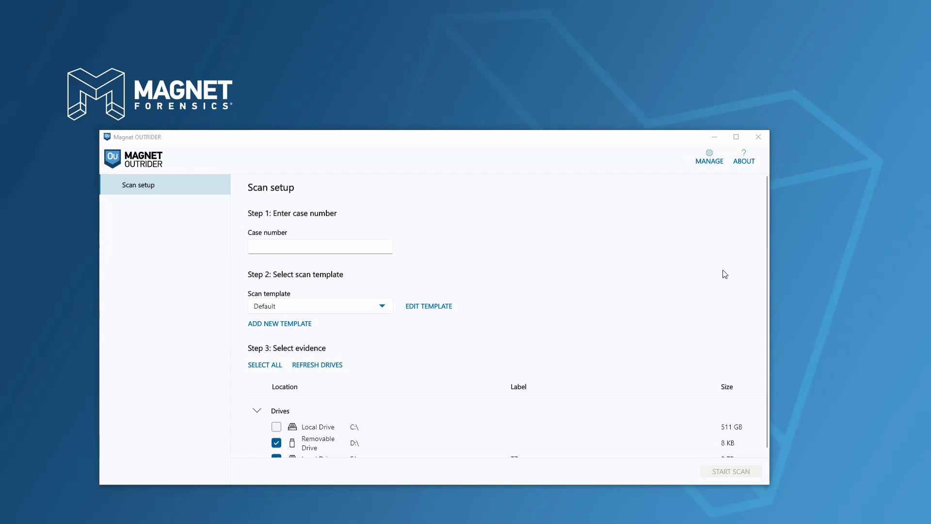
click(329, 247)
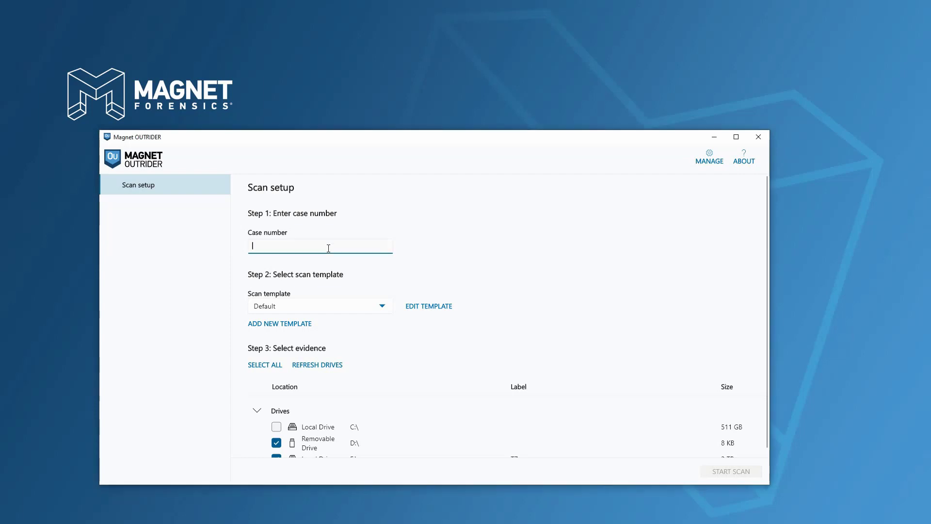
text(Outrider Demo)
- Start a new scan template named Default and show its scan options for Windows
click(290, 324)
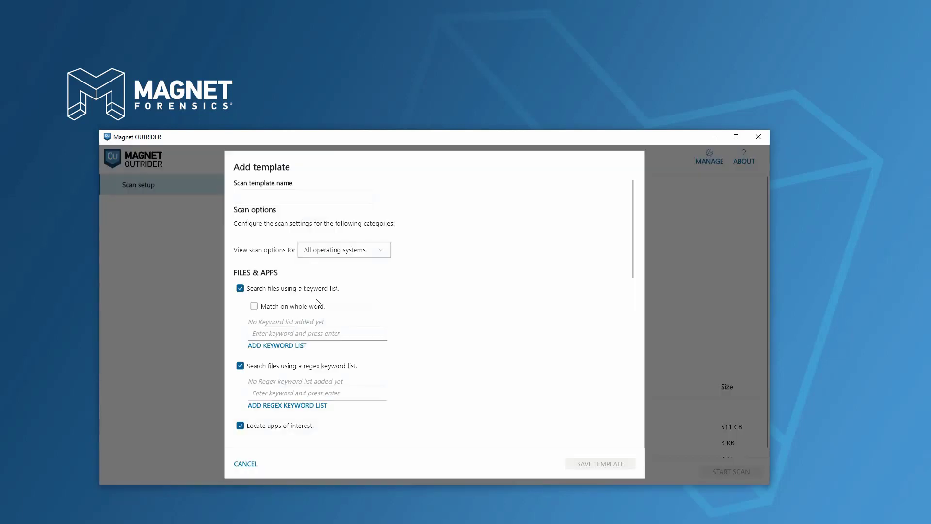
click(288, 198)
text(Default)
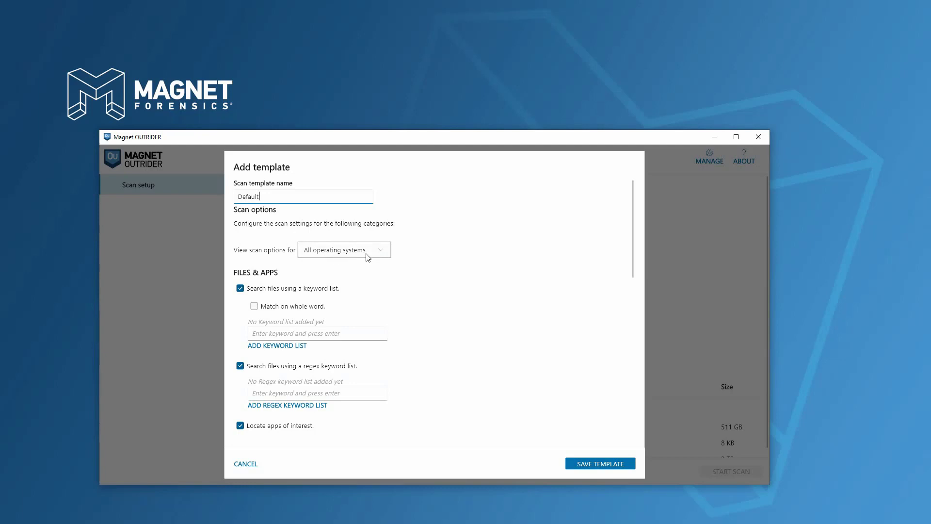
click(384, 252)
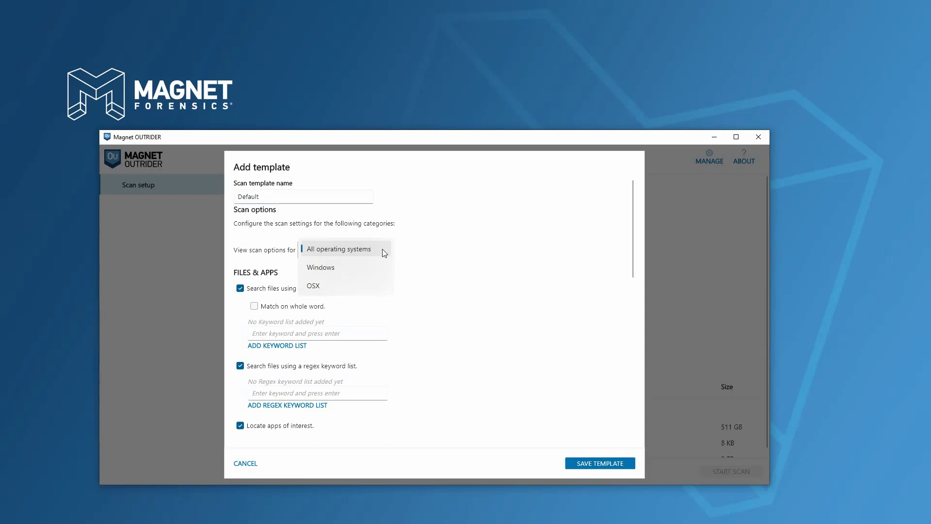
click(350, 267)
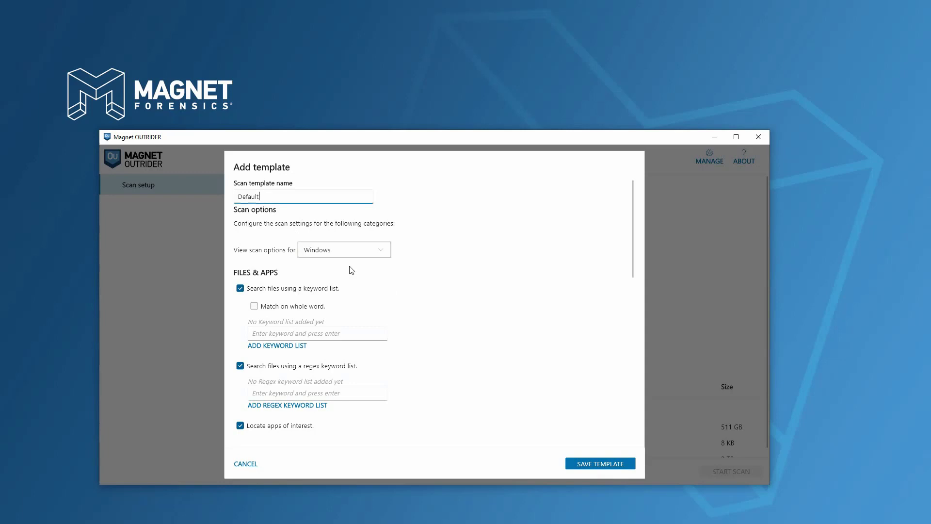
- Import Keywords.txt as the template's keyword list for searching files
scroll(414, 267, down, 1)
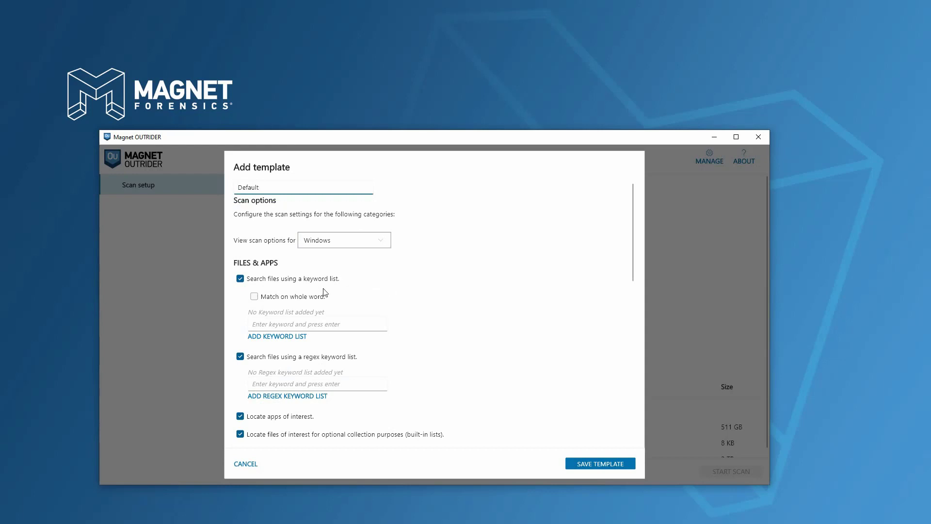
click(277, 337)
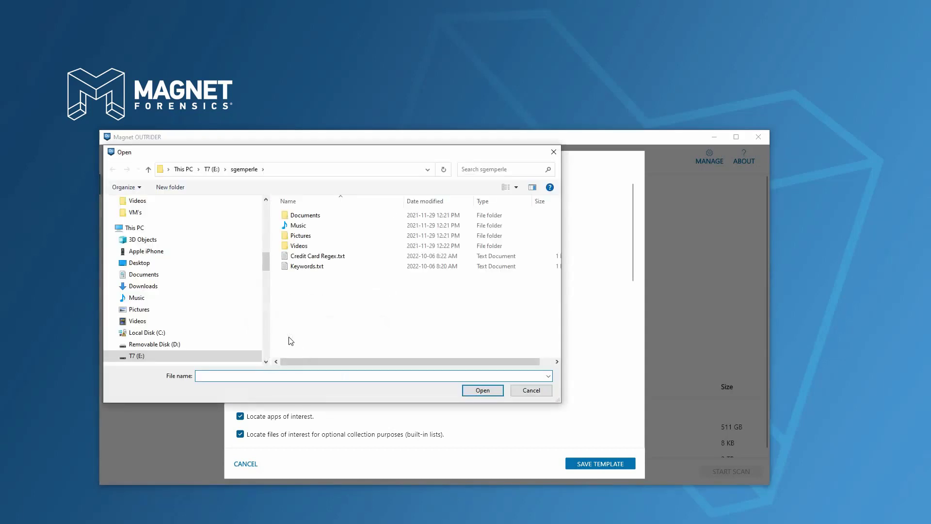
click(307, 267)
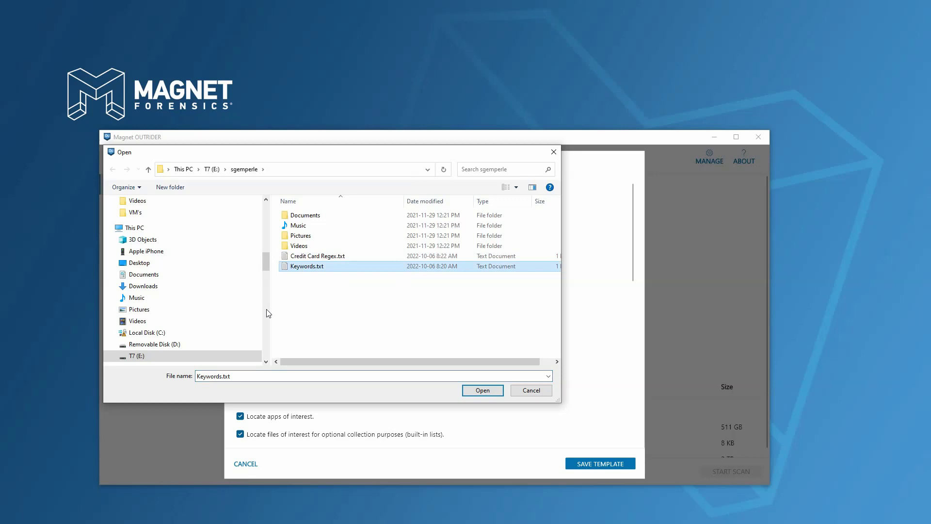
click(477, 392)
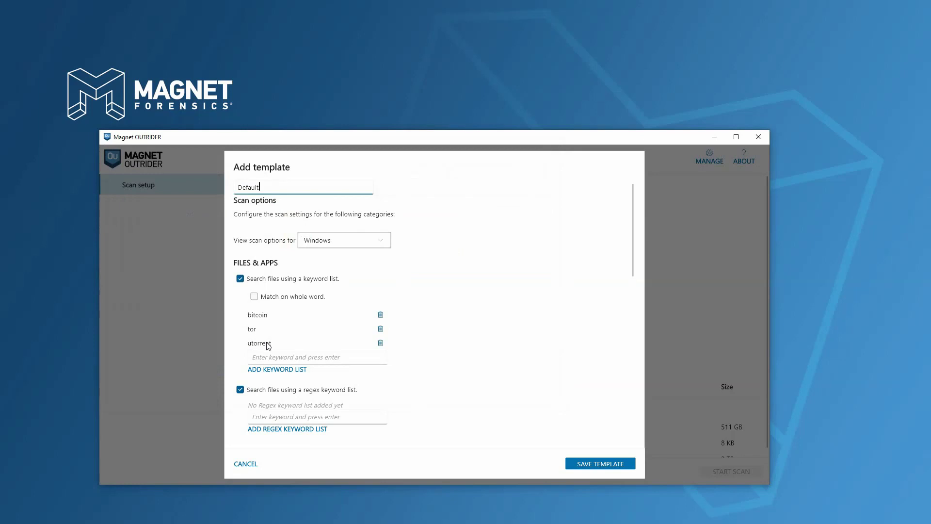
- Import Credit Card Regex.txt as the template's regex keyword list for searching files
scroll(476, 318, down, 5)
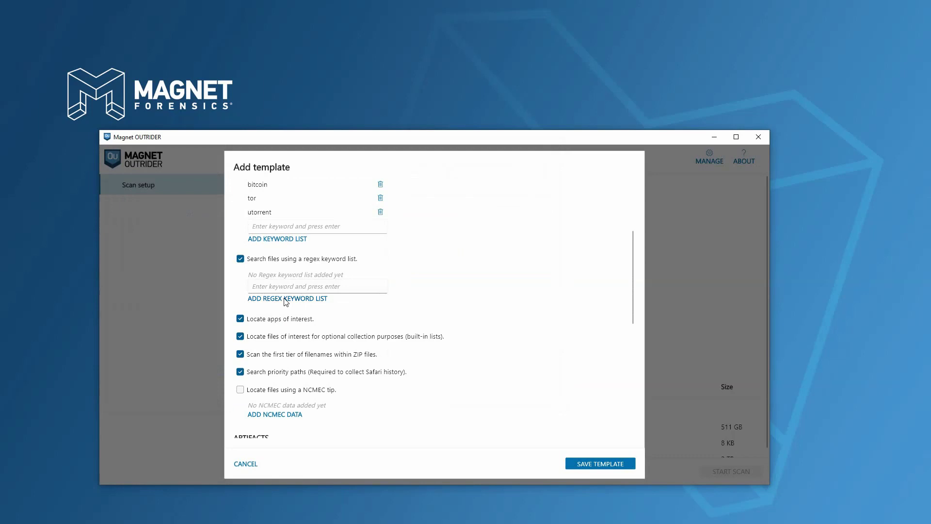
click(306, 298)
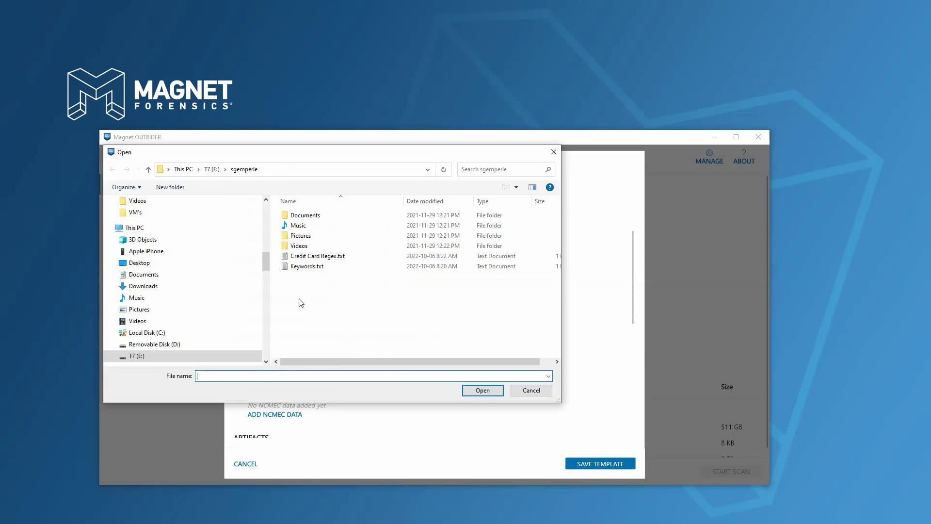
click(314, 257)
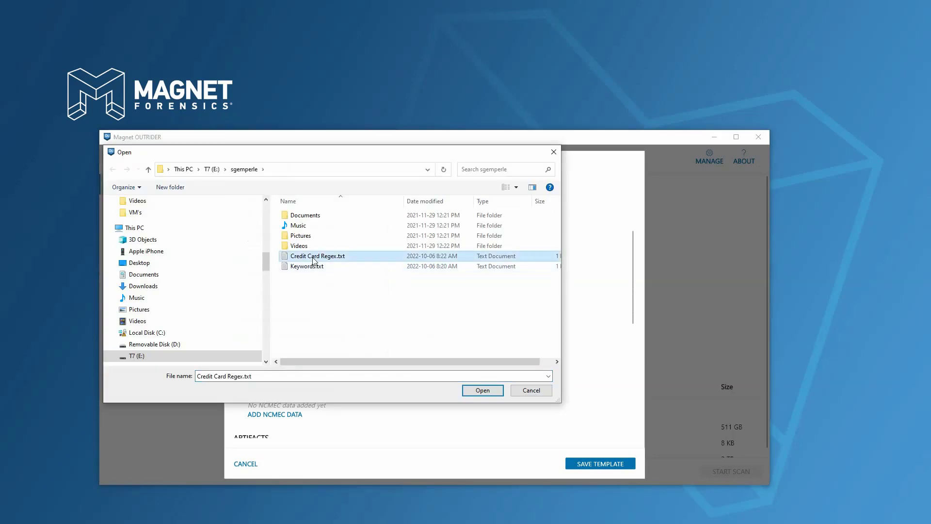
click(485, 392)
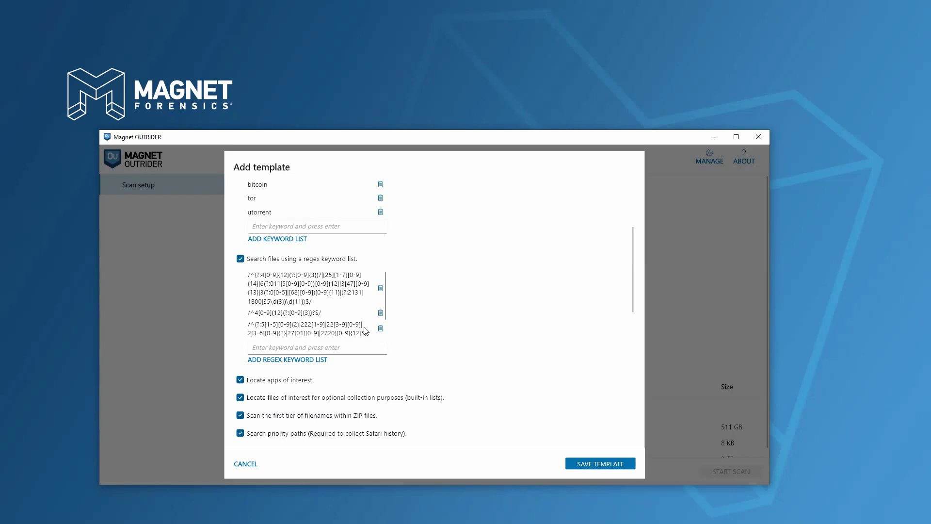
- Review the template's remaining file and app options, the NCMEC tip option and the browser history artifact option
scroll(365, 331, down, 1)
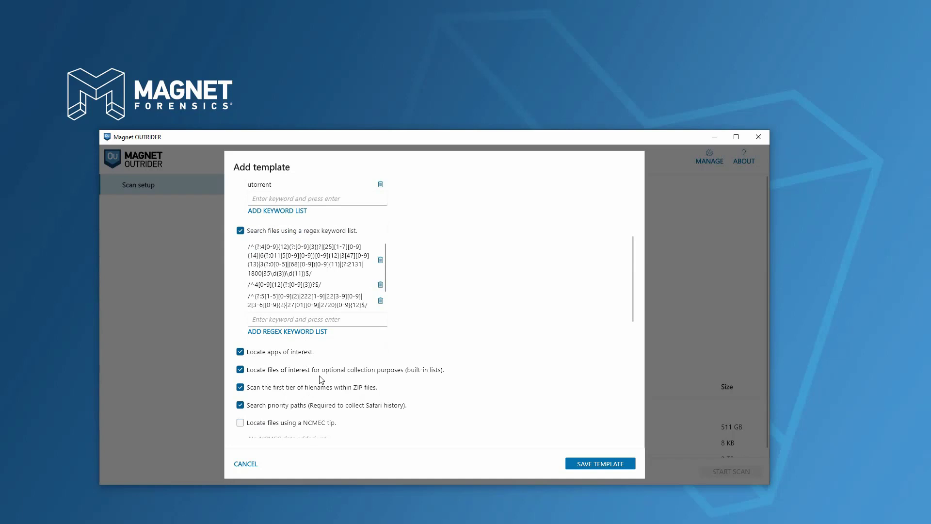
scroll(427, 379, down, 1)
scroll(433, 377, down, 1)
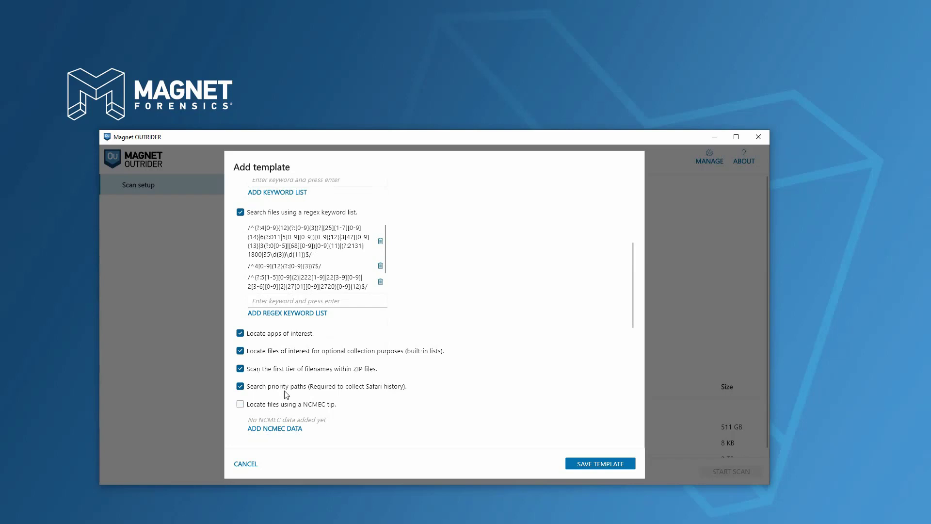
scroll(395, 397, down, 1)
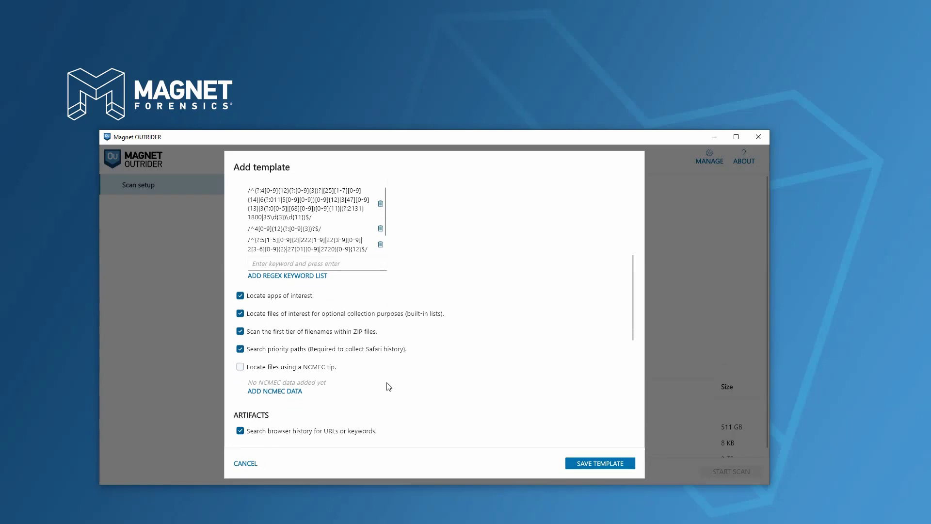
scroll(388, 387, down, 1)
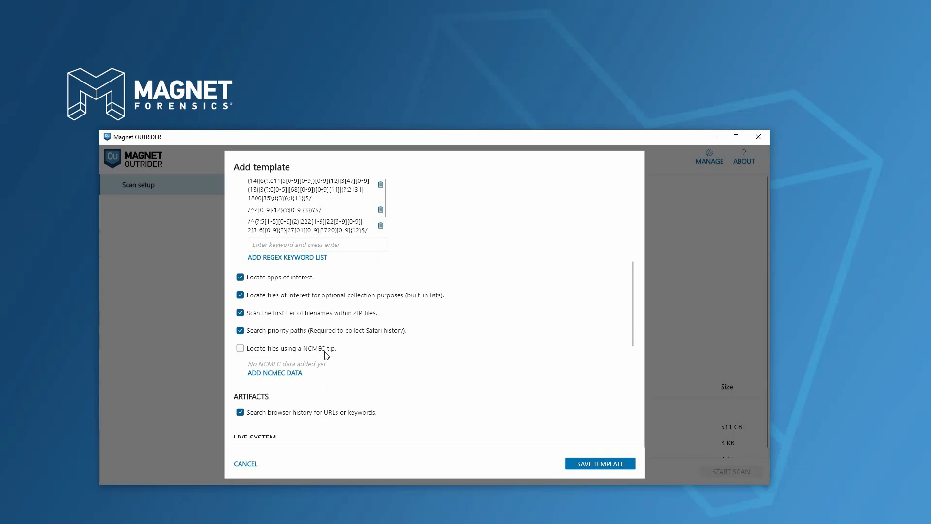
scroll(376, 338, down, 1)
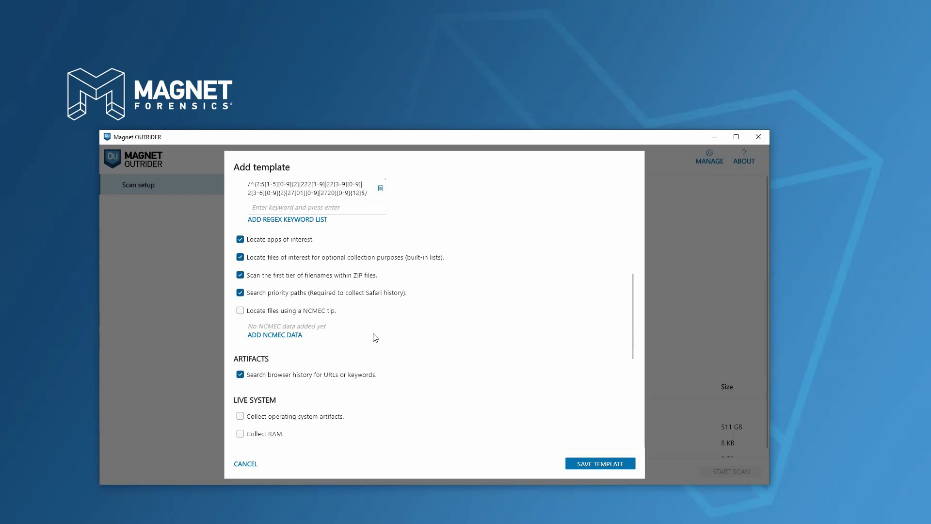
scroll(375, 338, down, 3)
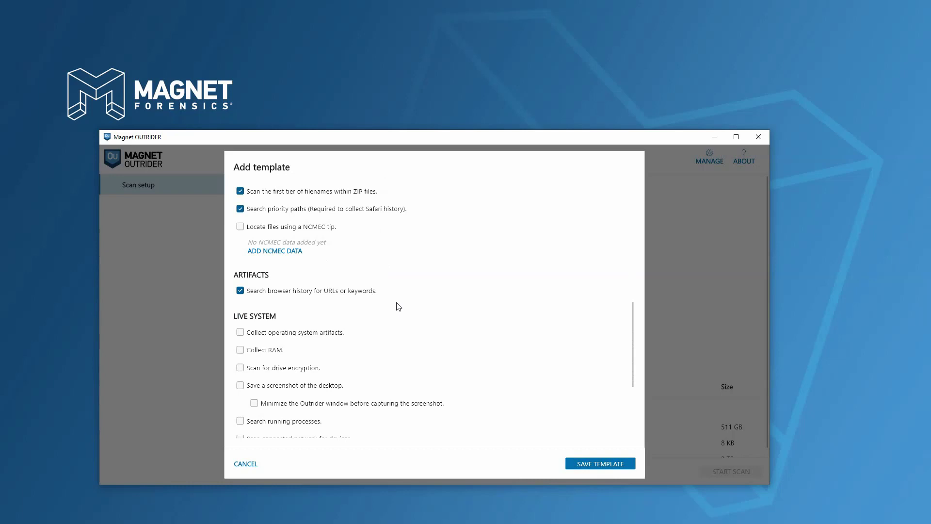
- Enable collecting operating system artifacts, scanning for drive encryption, and saving a desktop screenshot with the Outrider window minimized
scroll(398, 306, down, 1)
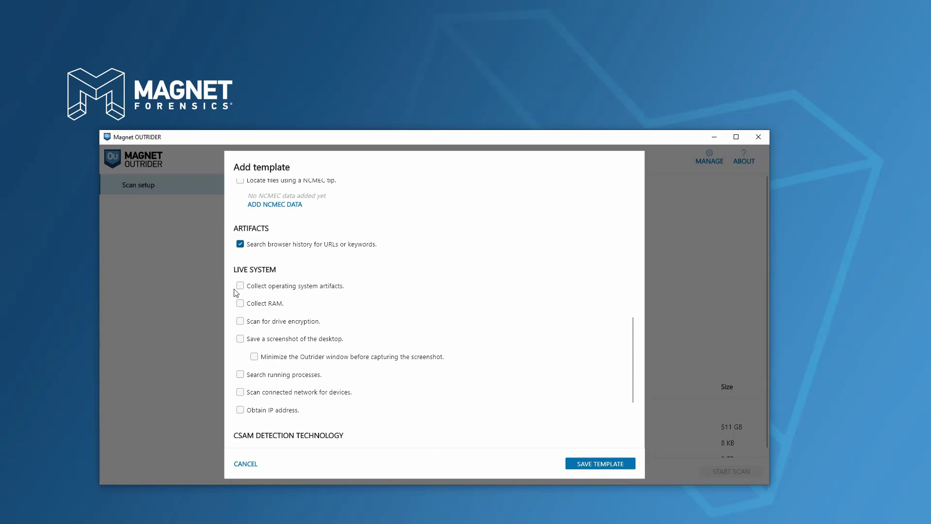
click(246, 287)
click(240, 322)
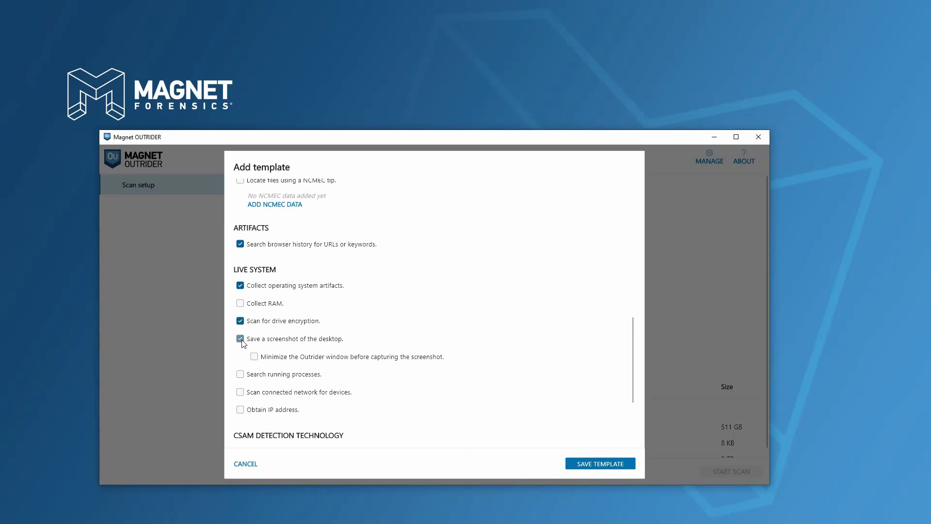
click(242, 341)
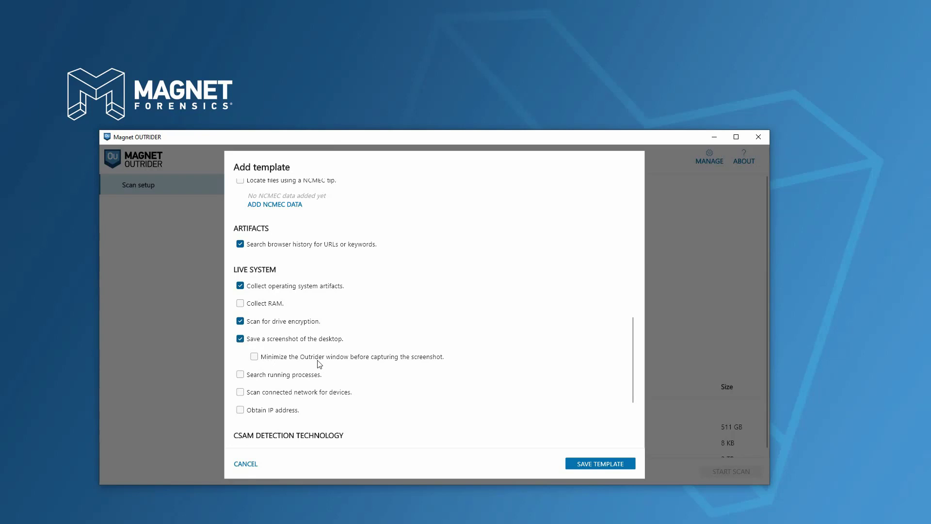
click(255, 357)
- Enable the live system options for searching running processes, scanning the connected network for devices, and obtaining the IP address
click(240, 375)
click(240, 393)
scroll(355, 317, down, 1)
scroll(357, 317, down, 1)
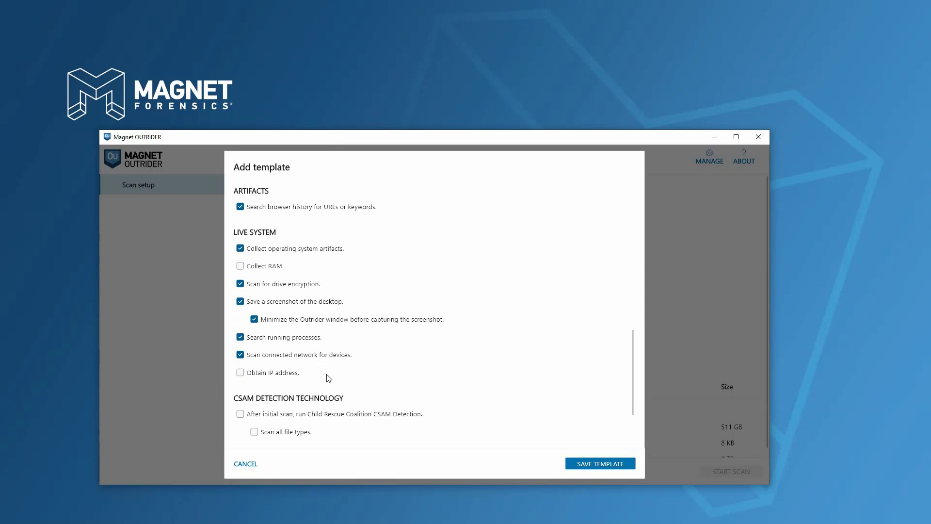
click(240, 373)
- Enable Child Rescue Coalition CSAM Detection after the initial scan for all file types, and save the template
scroll(349, 359, down, 3)
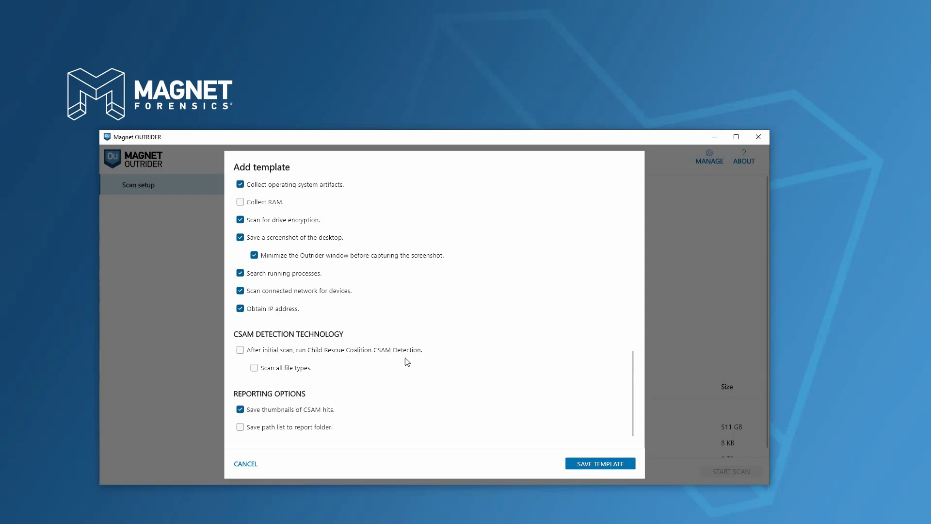
click(240, 351)
click(254, 367)
click(590, 464)
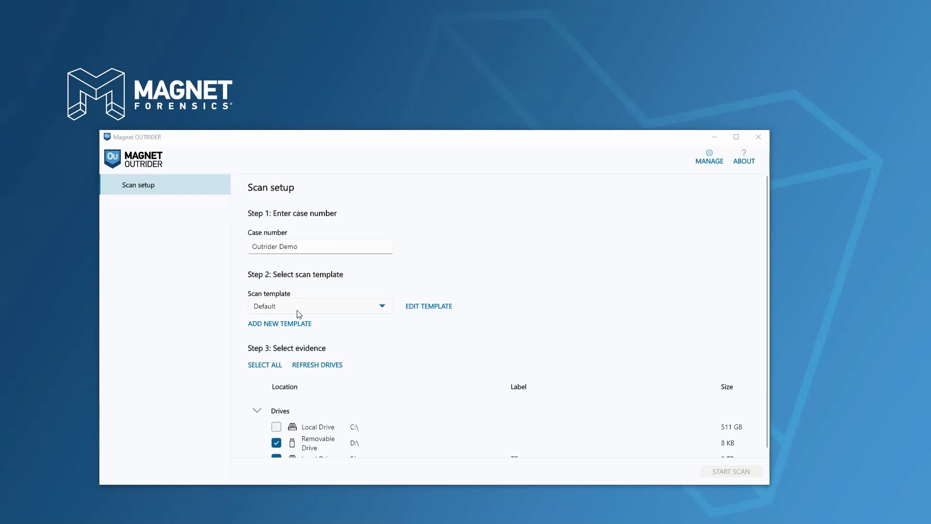
- Set the scan to the Default template and case number Outrider Demo 1, leaving the E:\ drive out of the evidence
click(384, 306)
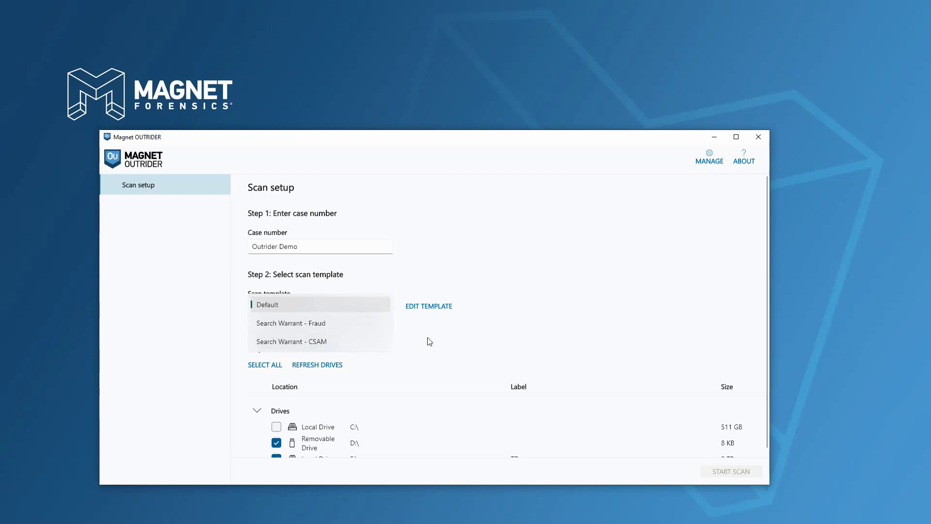
click(269, 305)
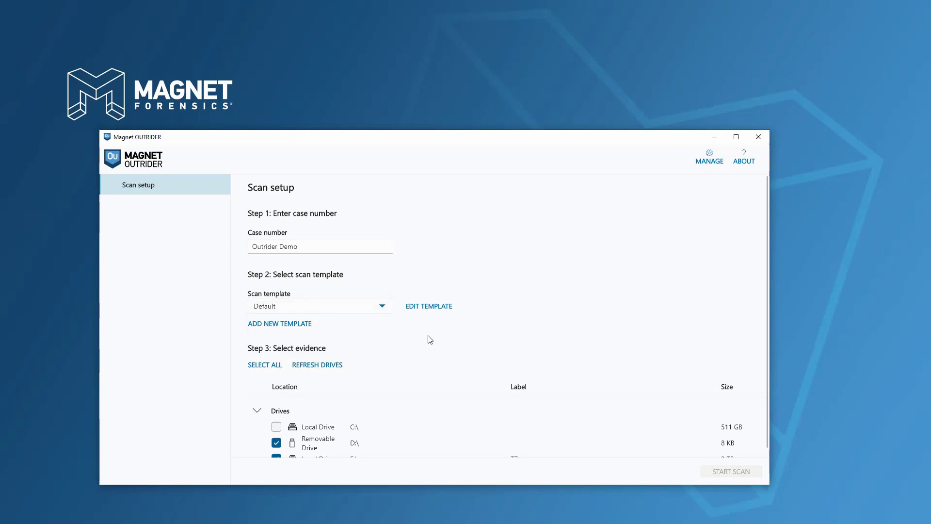
scroll(430, 339, down, 1)
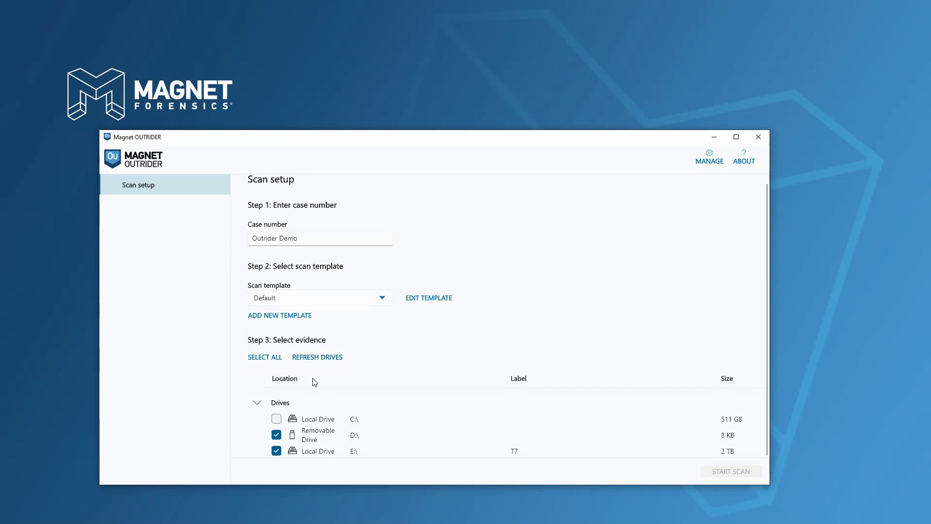
click(276, 450)
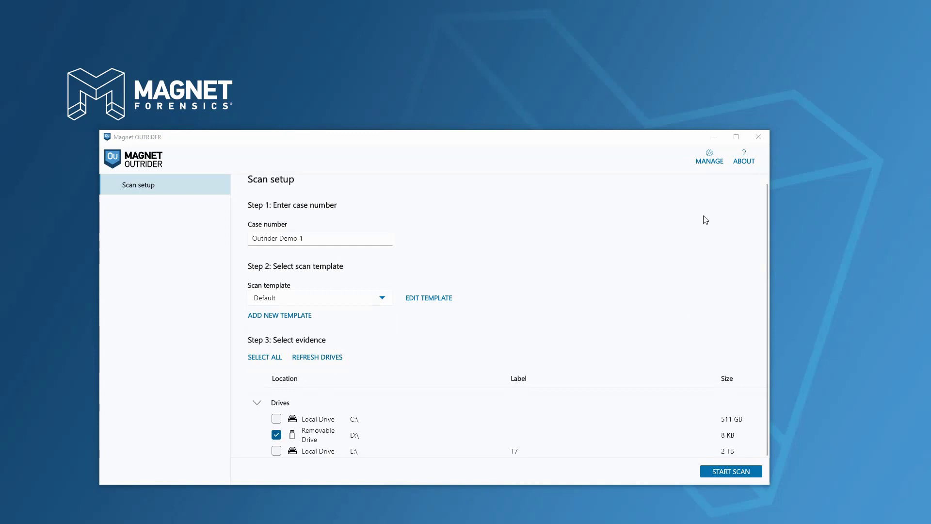
- Turn off sending diagnostic information in the application settings and return to the scan setup
click(717, 165)
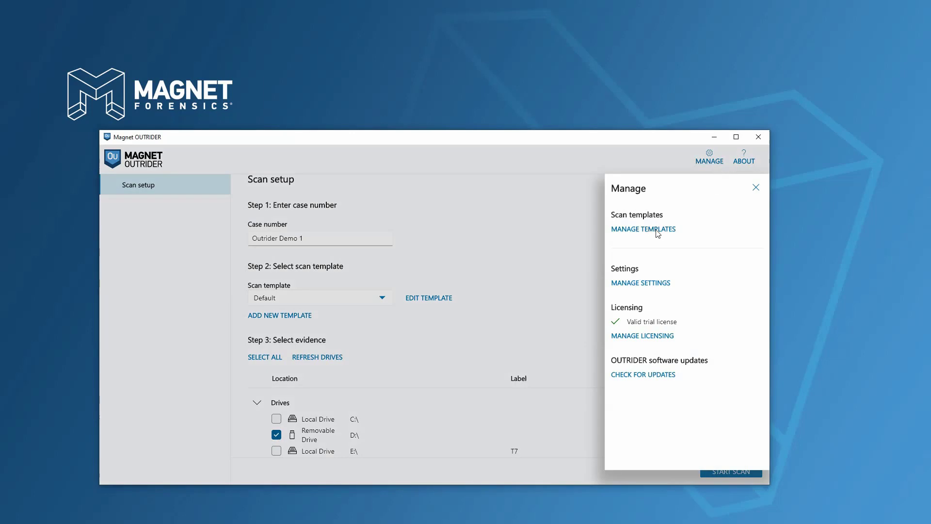
click(644, 284)
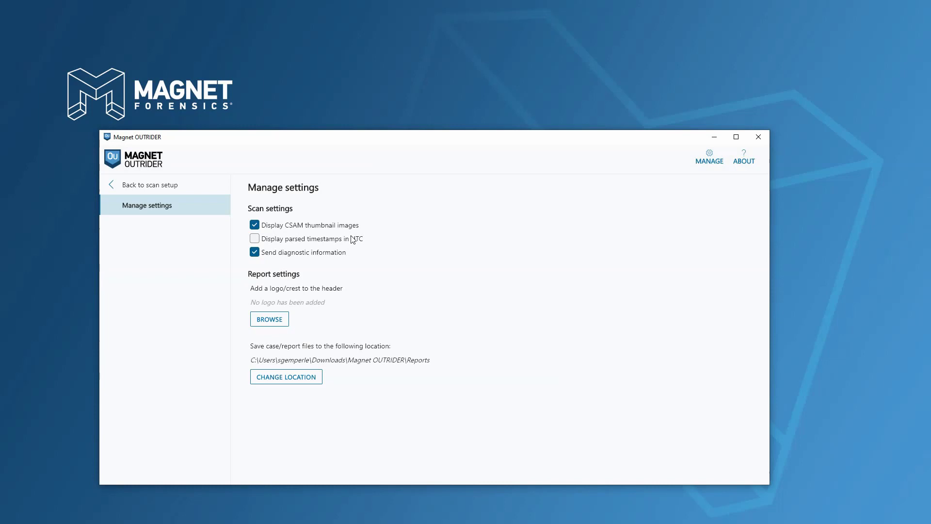
key(space)
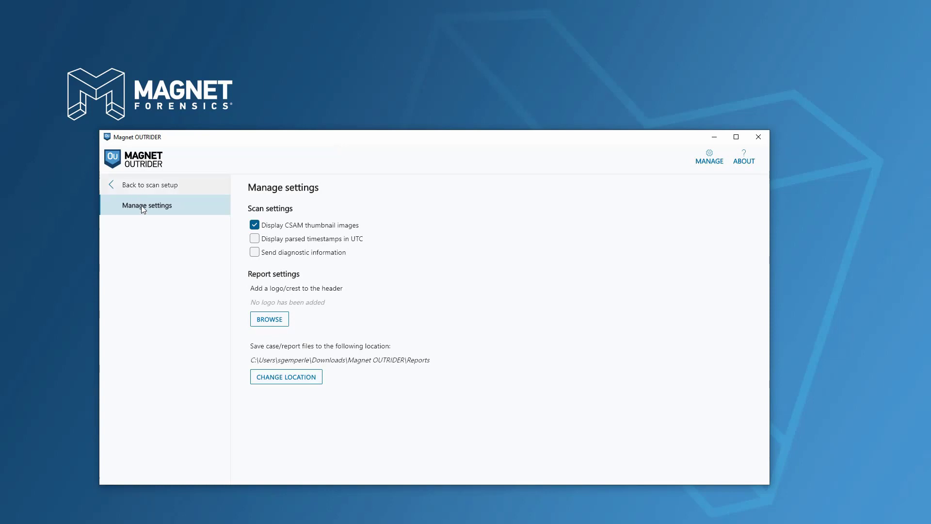
click(137, 188)
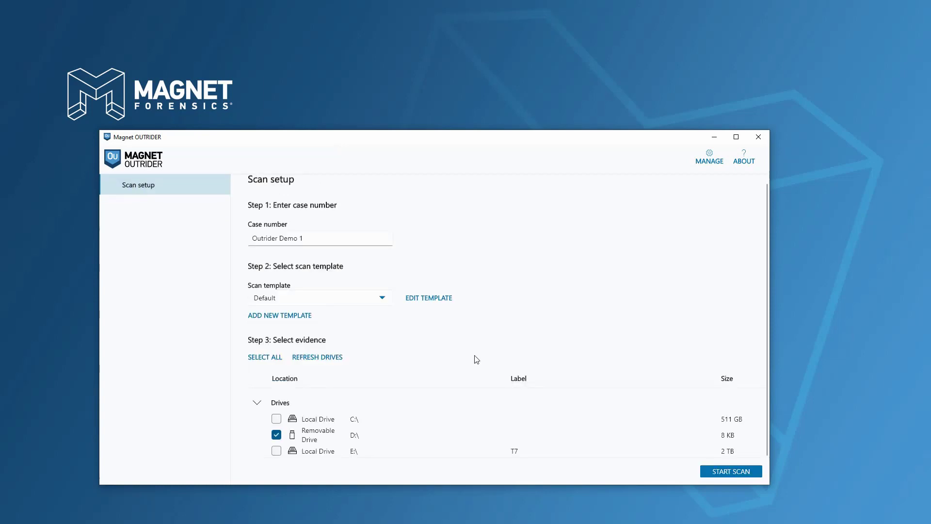
- Run the scan on the removable D:\ drive, continuing past the encryption warning, and show the critical hits
click(721, 473)
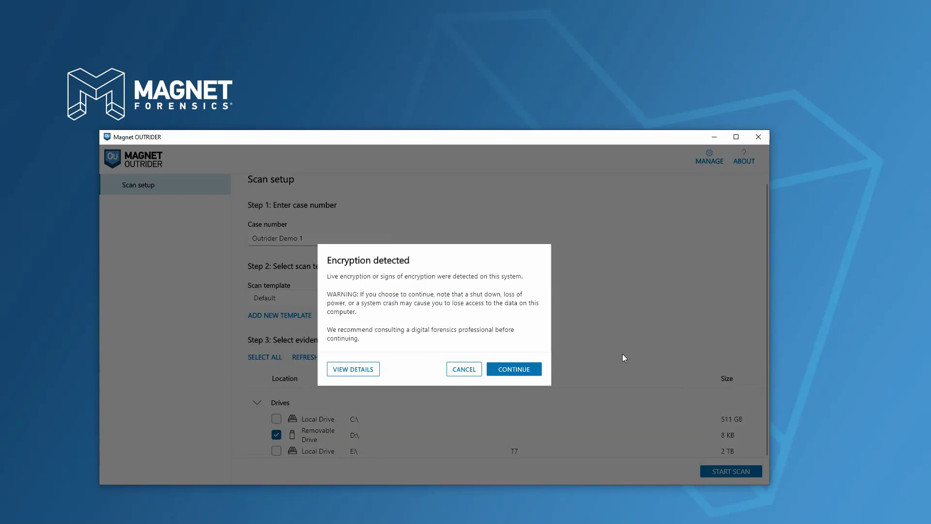
click(522, 371)
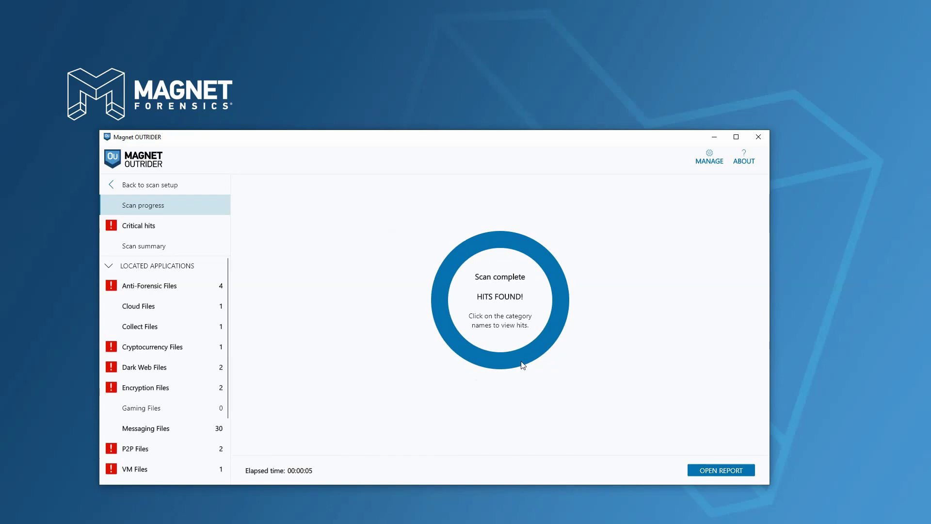
click(148, 231)
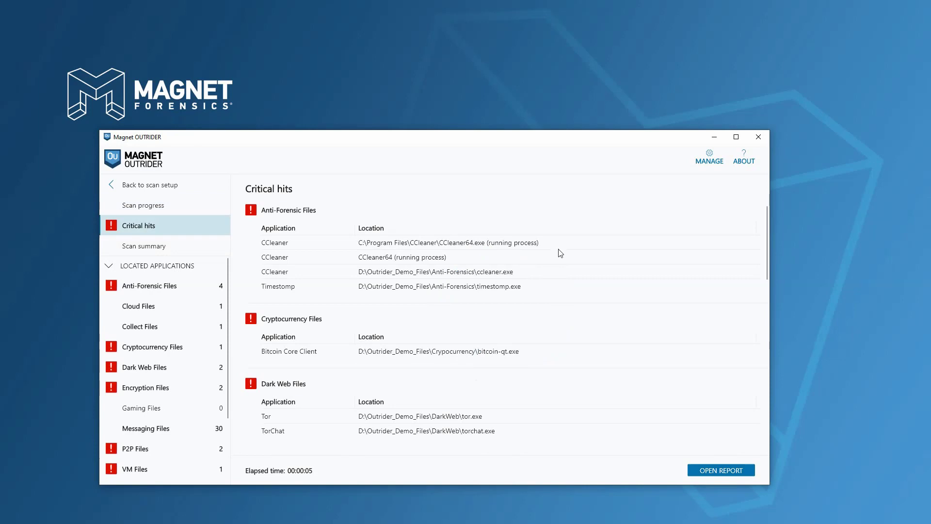
- Review the critical hits and check the source location of the eMule hit under P2P Files, closing its folder again
scroll(539, 248, down, 2)
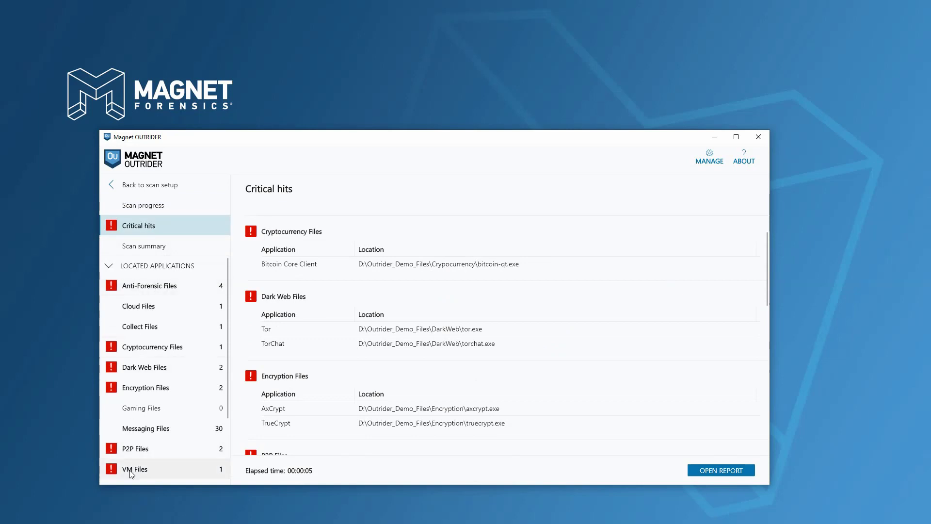
scroll(520, 289, down, 7)
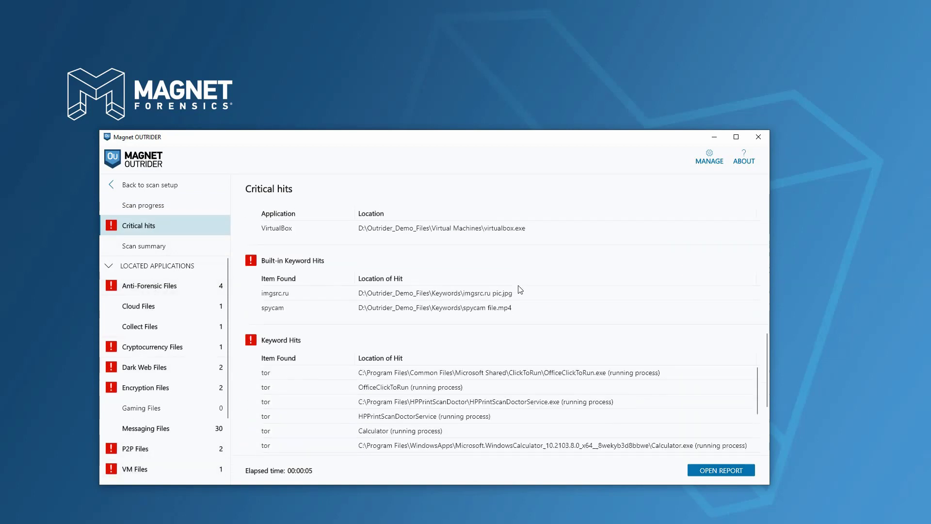
scroll(519, 289, down, 2)
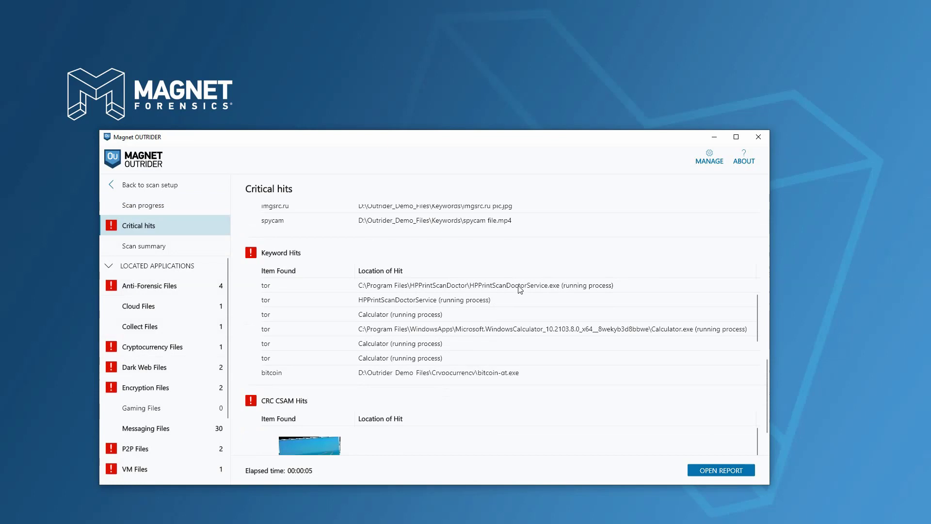
scroll(519, 289, up, 5)
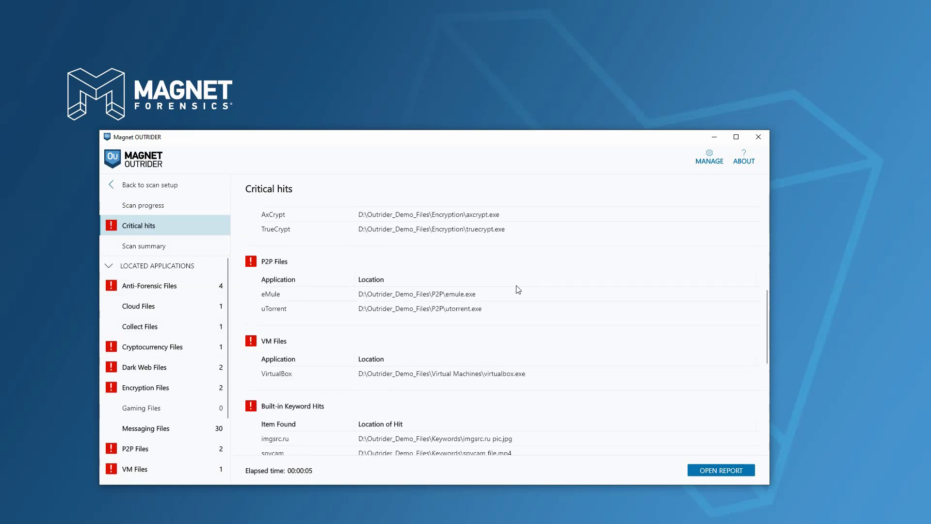
right_click(414, 293)
click(415, 271)
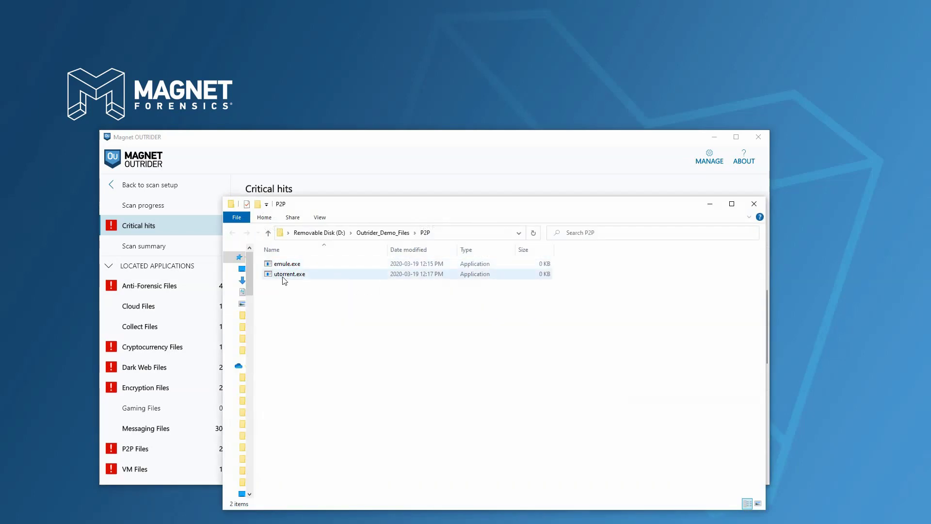
click(754, 204)
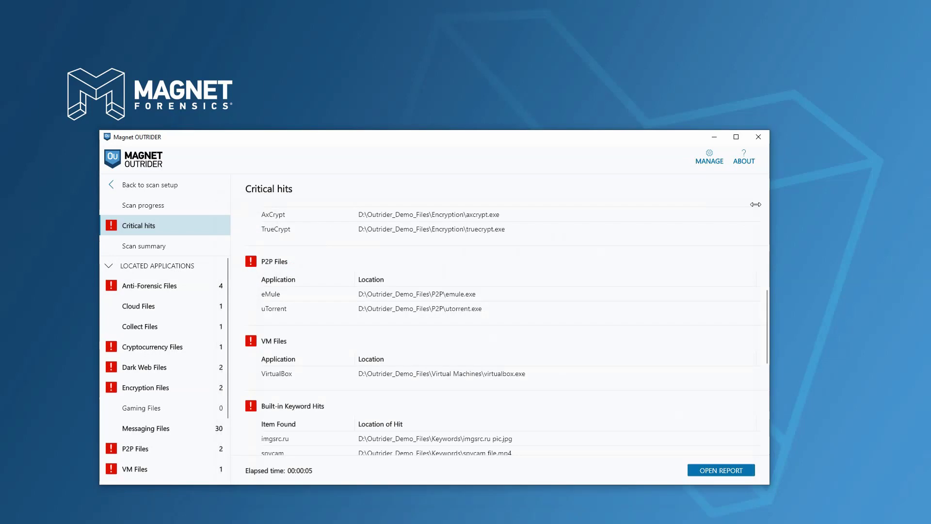
- Review the keyword hits and check the source location of the GIF hit under CRC CSAM Hits, closing its folder again
scroll(389, 338, down, 4)
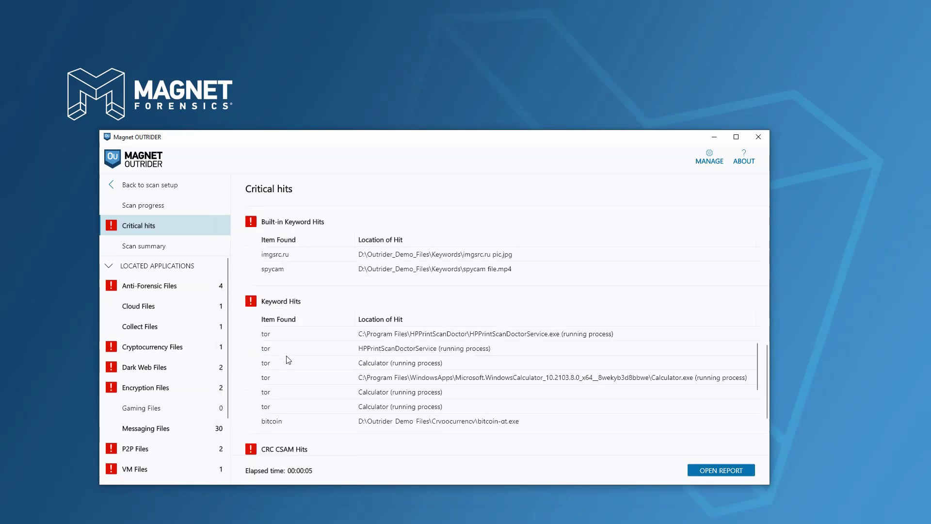
scroll(286, 359, up, 2)
scroll(290, 360, down, 4)
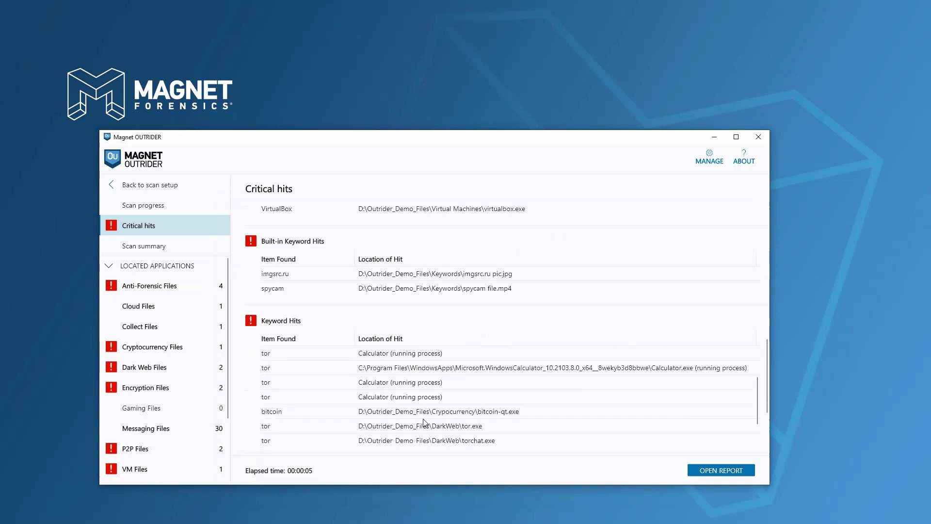
scroll(377, 373, down, 5)
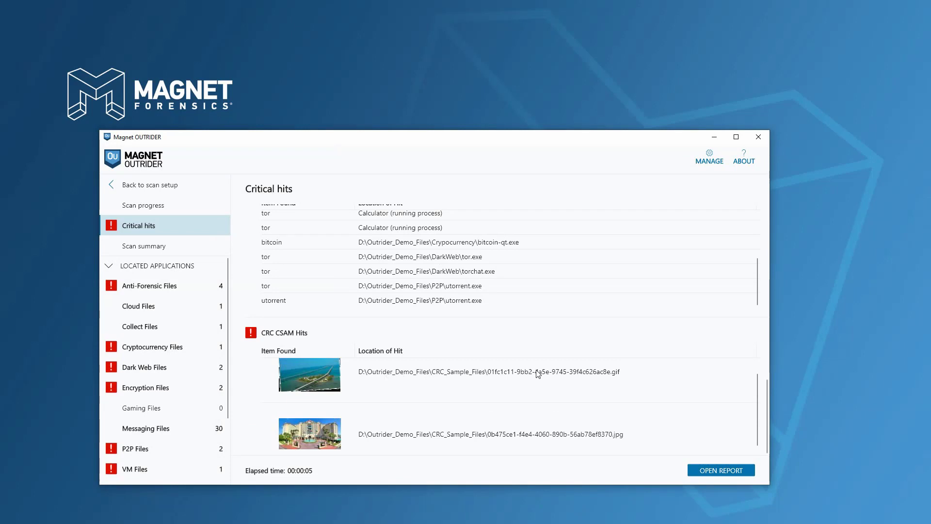
right_click(530, 375)
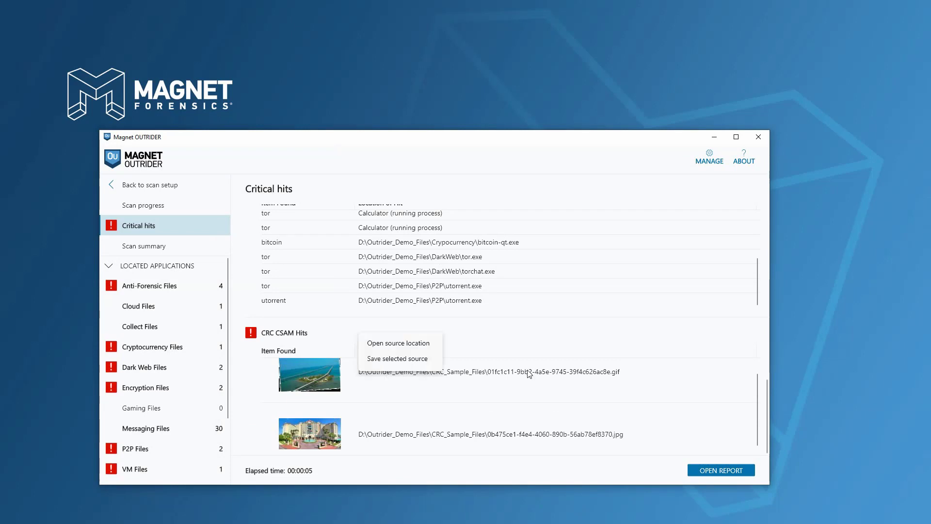
click(429, 348)
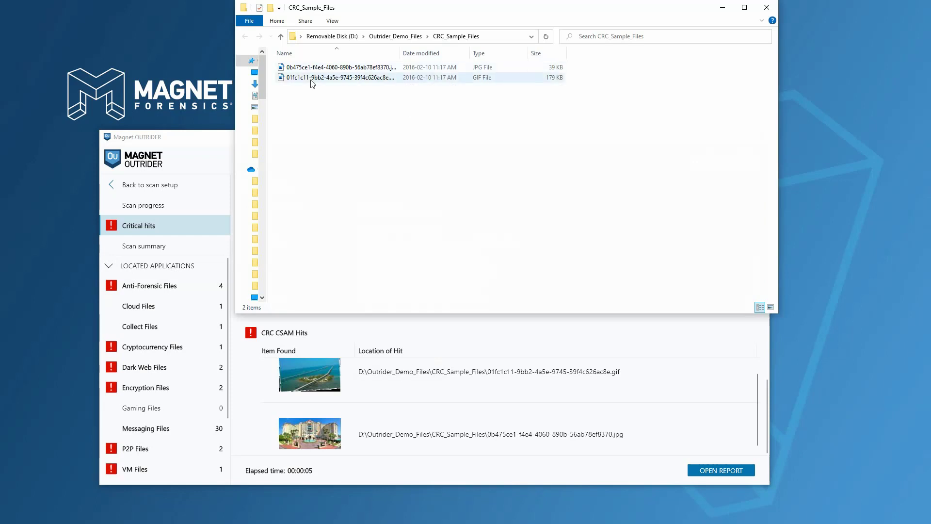
click(767, 7)
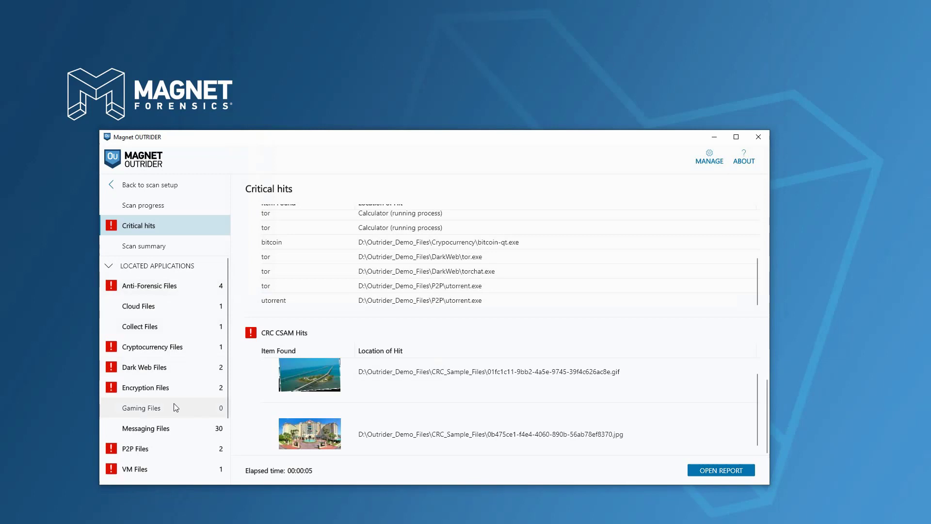
- View the located applications for Cloud Files and Collect Files
scroll(194, 303, down, 1)
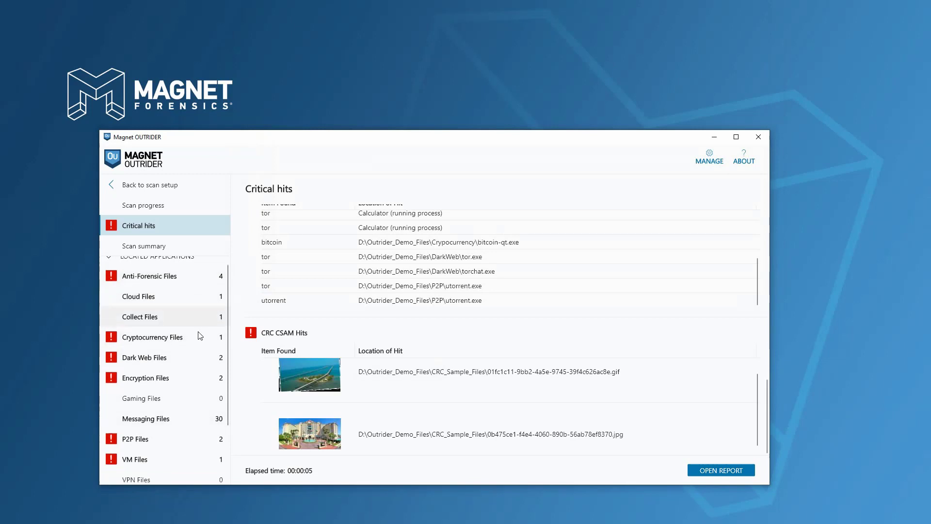
scroll(197, 338, up, 1)
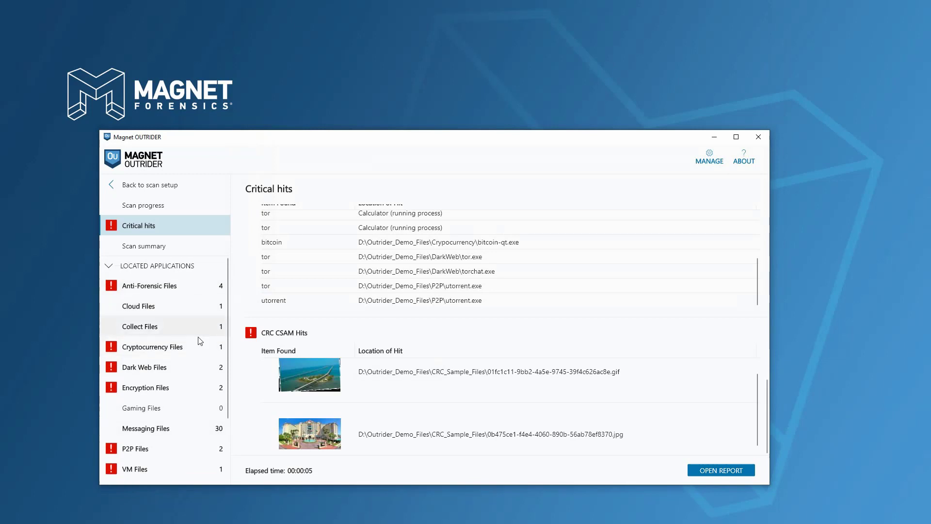
click(151, 311)
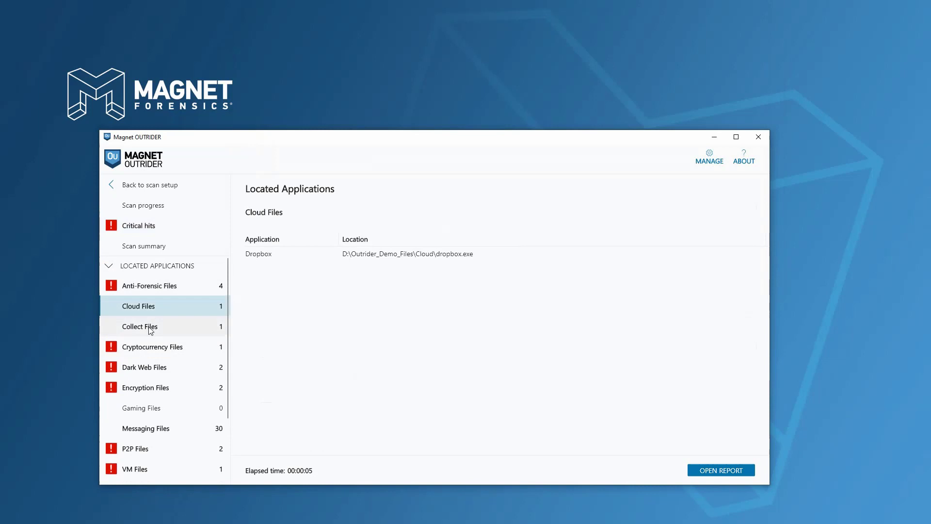
click(151, 330)
- Expand the Web Browser Artifacts, Keyword Hits and CSAM Detection result categories and view the CRC CSAM Hits
scroll(151, 330, down, 4)
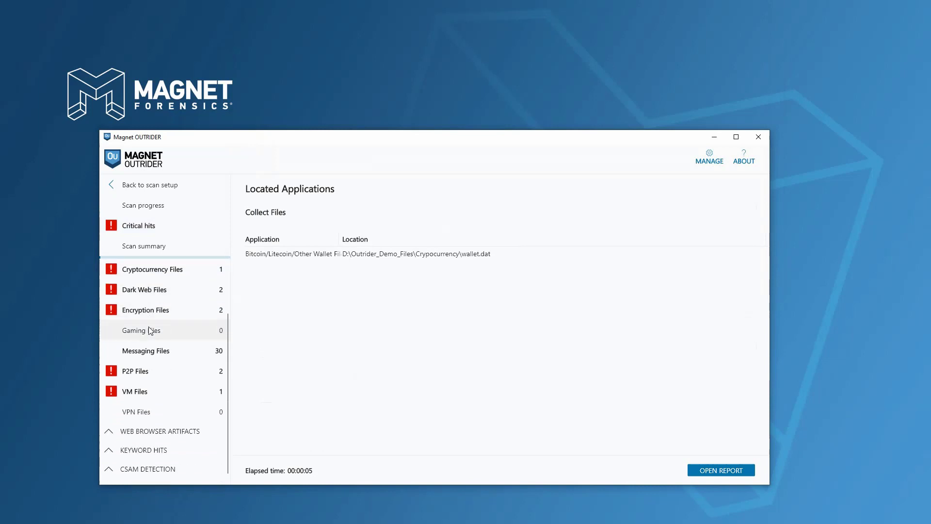
click(118, 421)
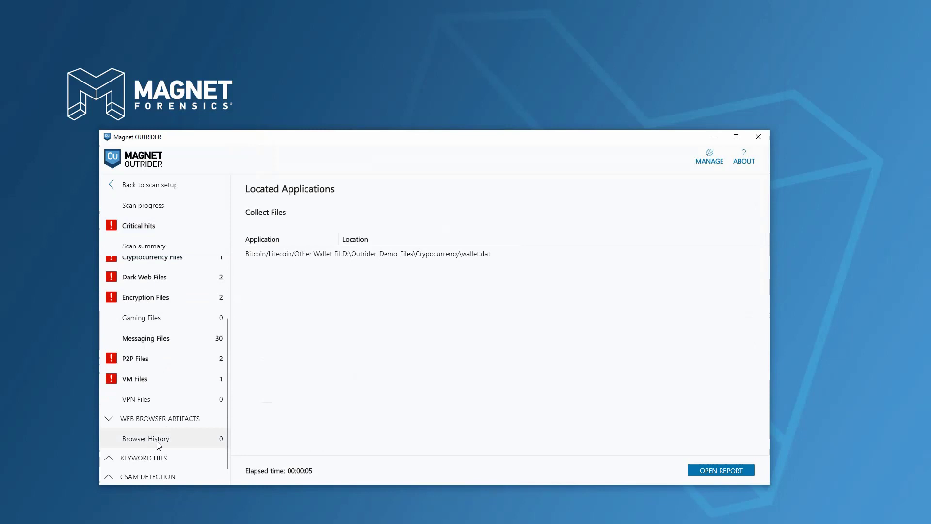
scroll(172, 387, down, 1)
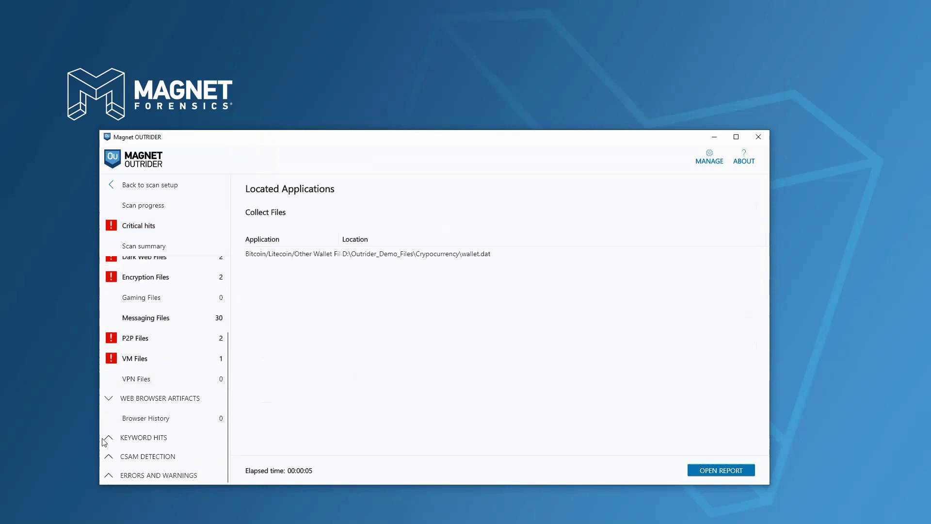
click(106, 439)
scroll(143, 412, down, 2)
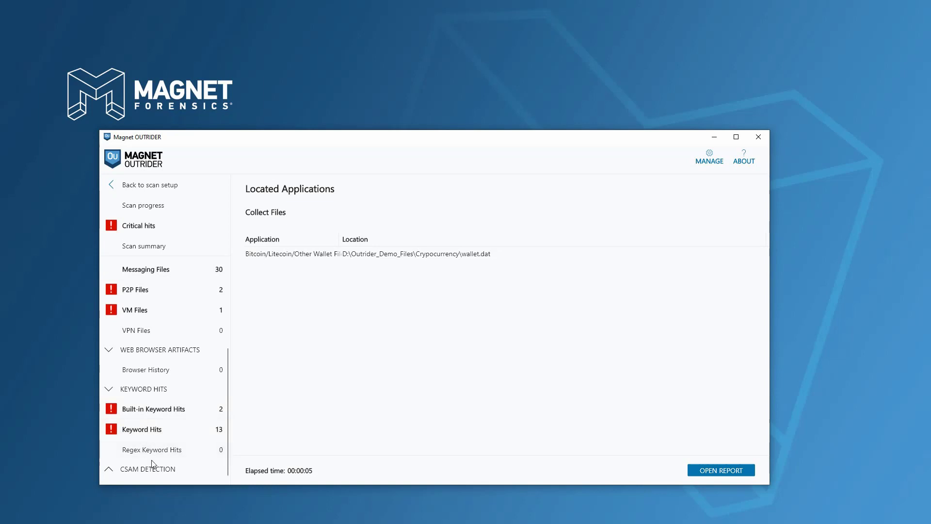
scroll(112, 466, down, 1)
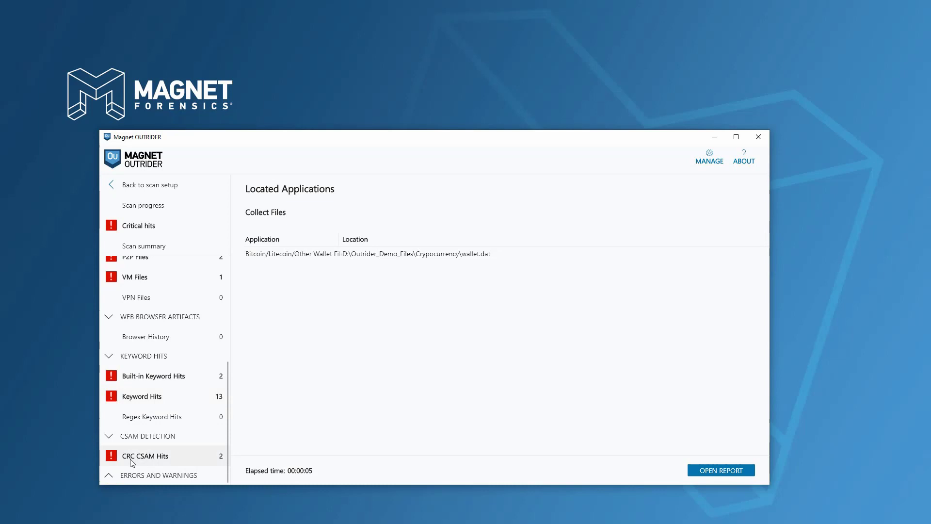
click(161, 458)
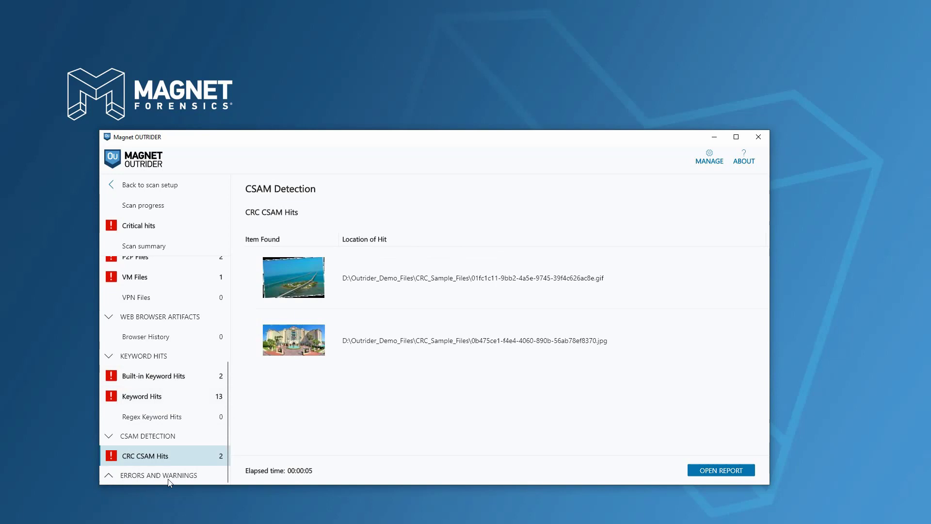
- Open report.html from the case's report folder in the browser and maximize the browser window
click(705, 470)
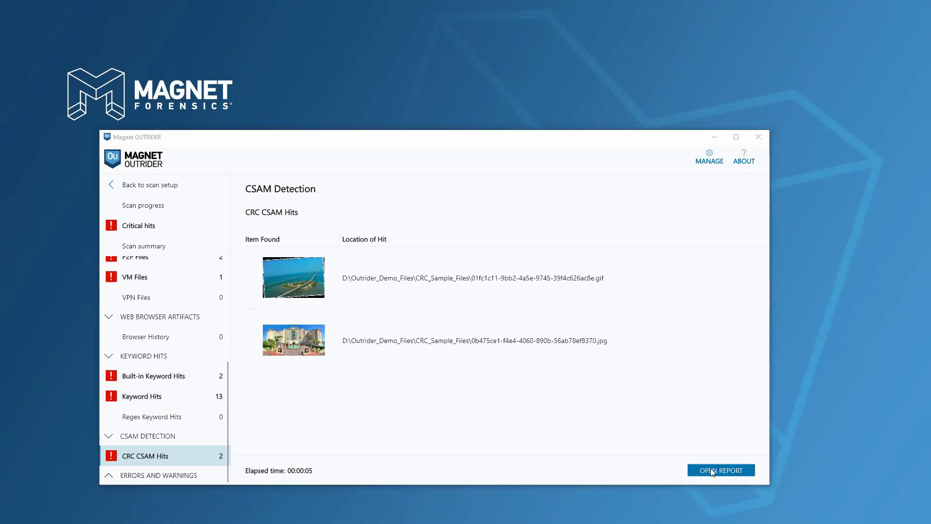
click(312, 92)
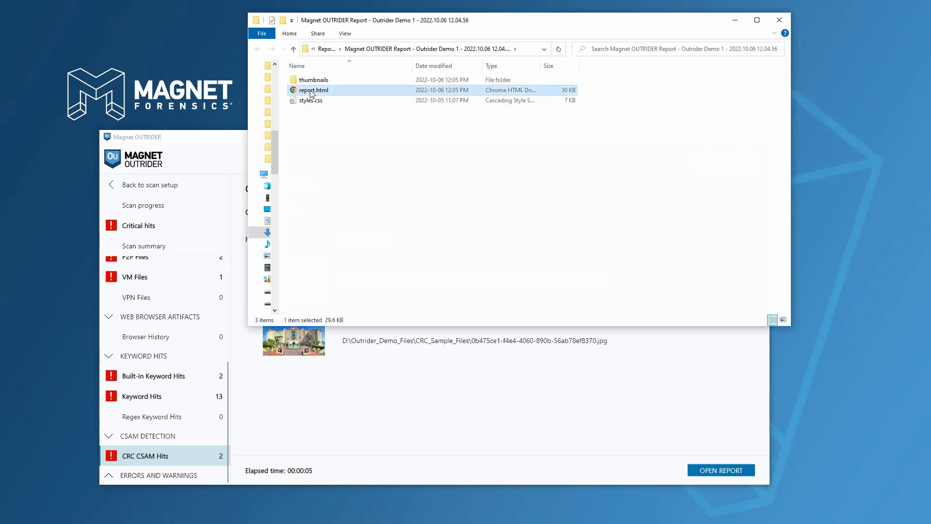
double_click(311, 91)
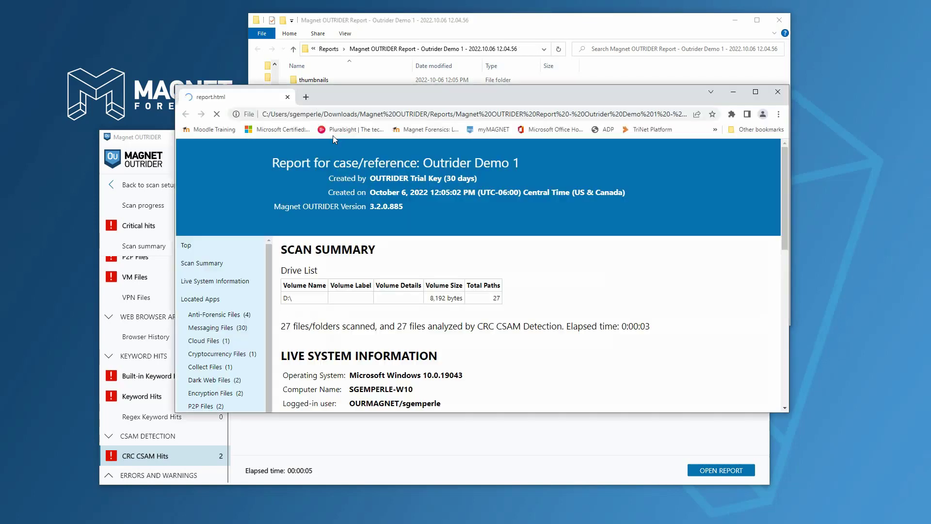
click(757, 92)
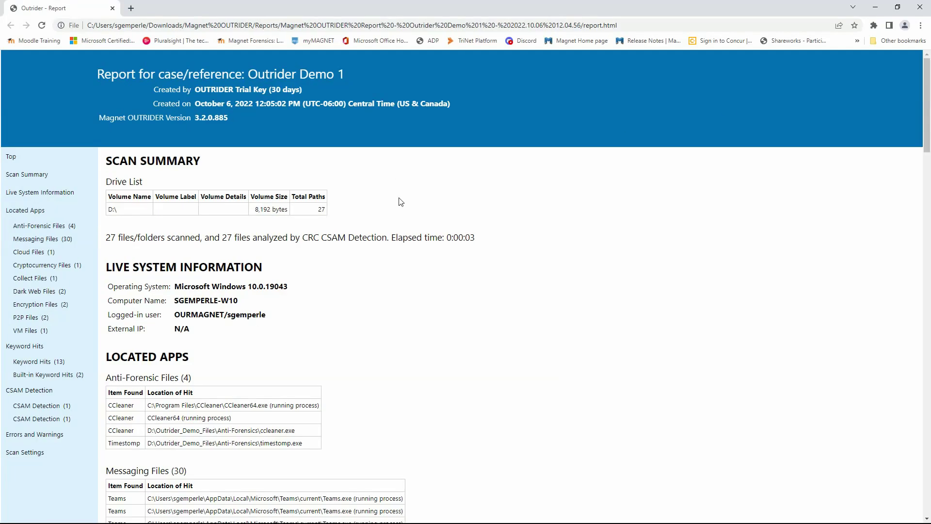
- Read through the HTML report's located apps, keyword hits, CSAM detection, errors and warnings, scan settings and keyword lists
scroll(401, 201, down, 5)
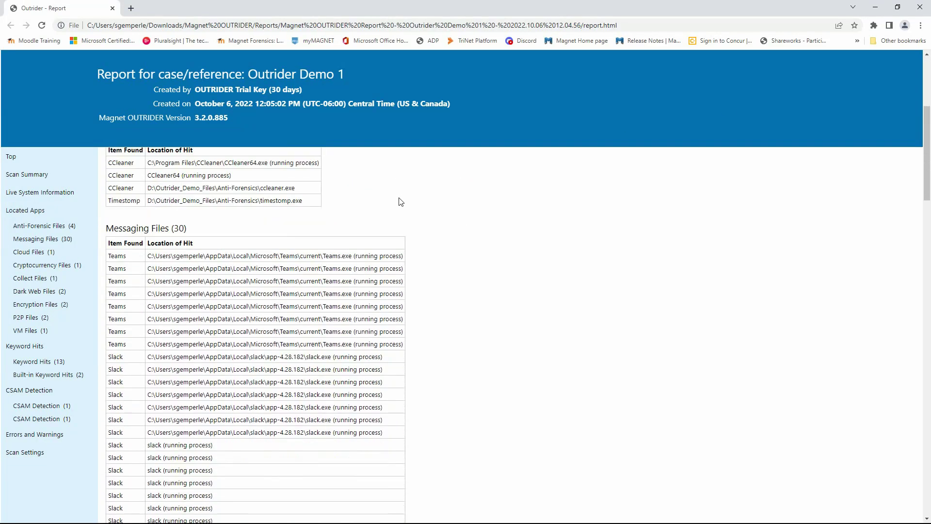
scroll(400, 201, down, 5)
scroll(401, 202, up, 5)
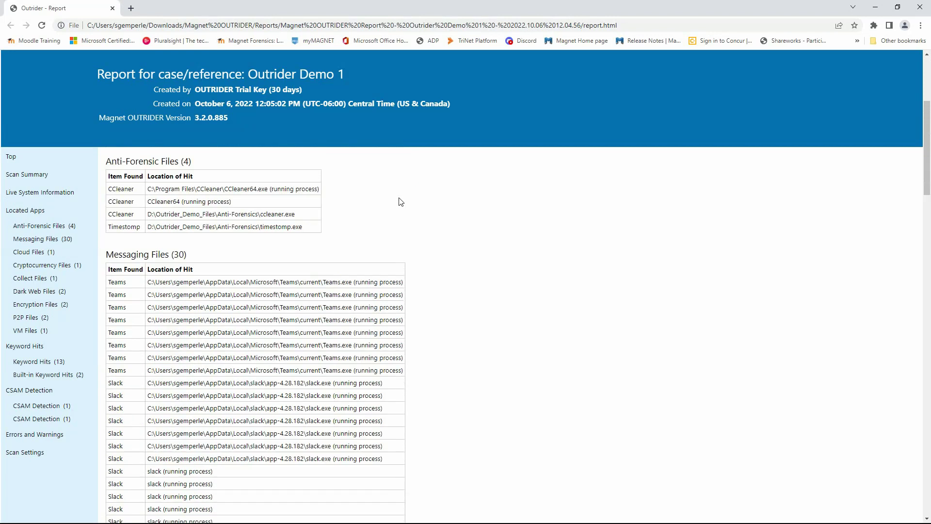
scroll(400, 202, up, 1)
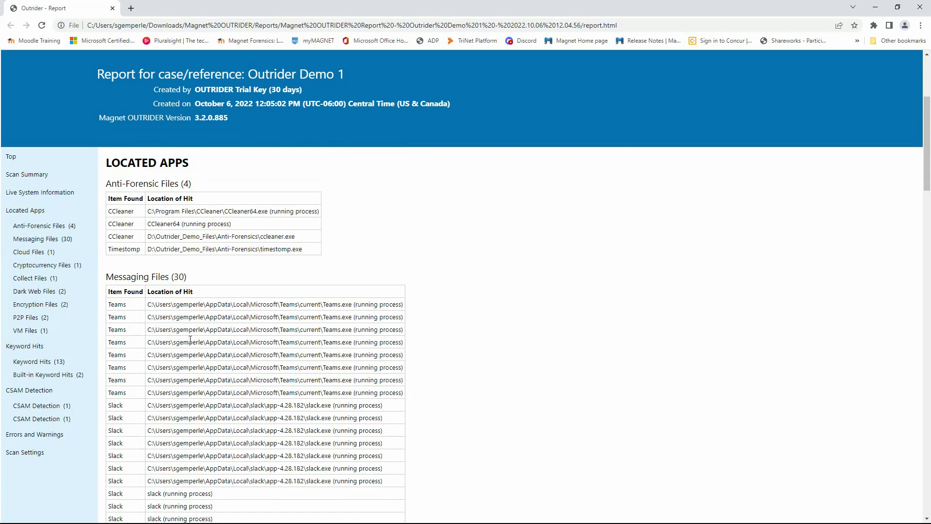
scroll(190, 339, down, 11)
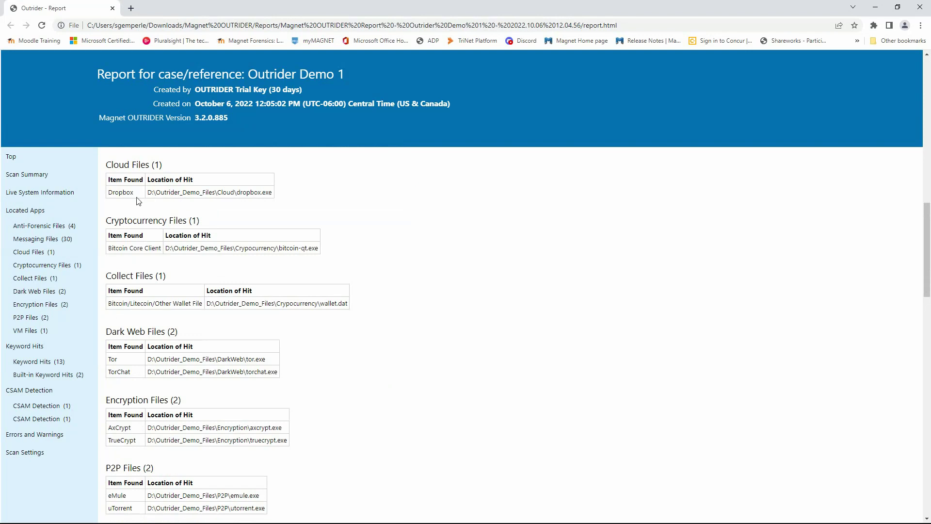
scroll(297, 293, down, 8)
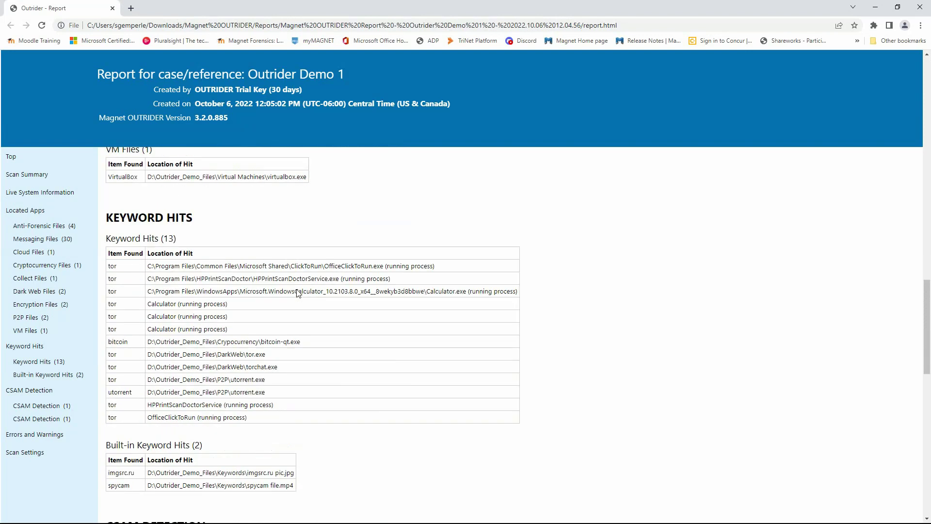
scroll(298, 293, down, 1)
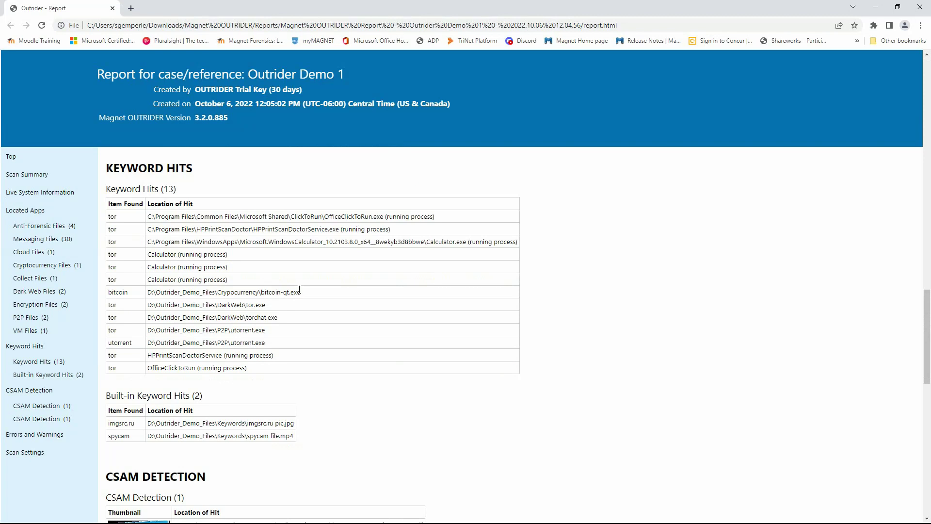
scroll(299, 290, down, 6)
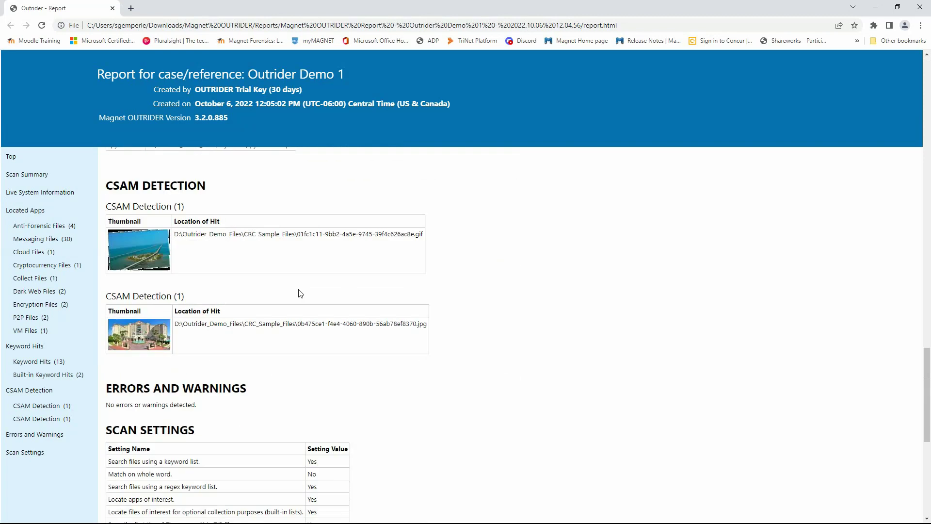
scroll(300, 293, down, 3)
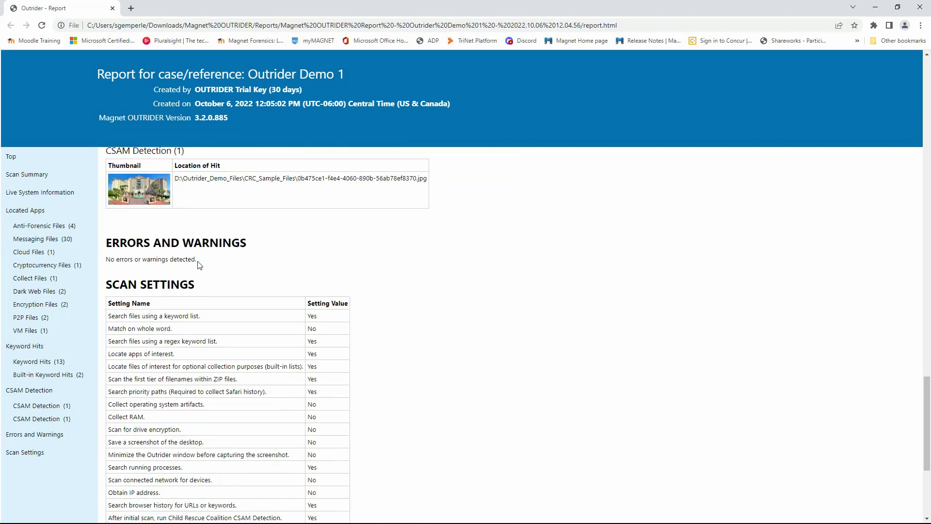
scroll(396, 269, down, 3)
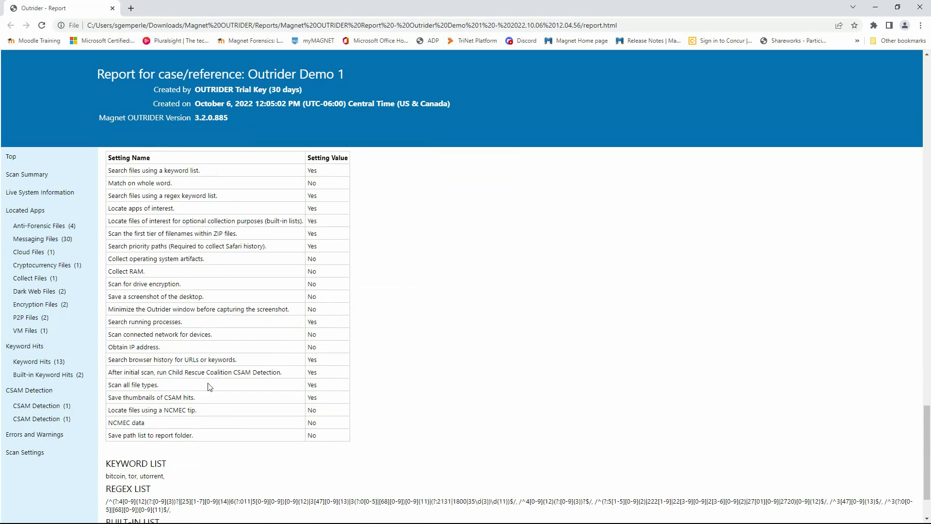
scroll(239, 357, down, 2)
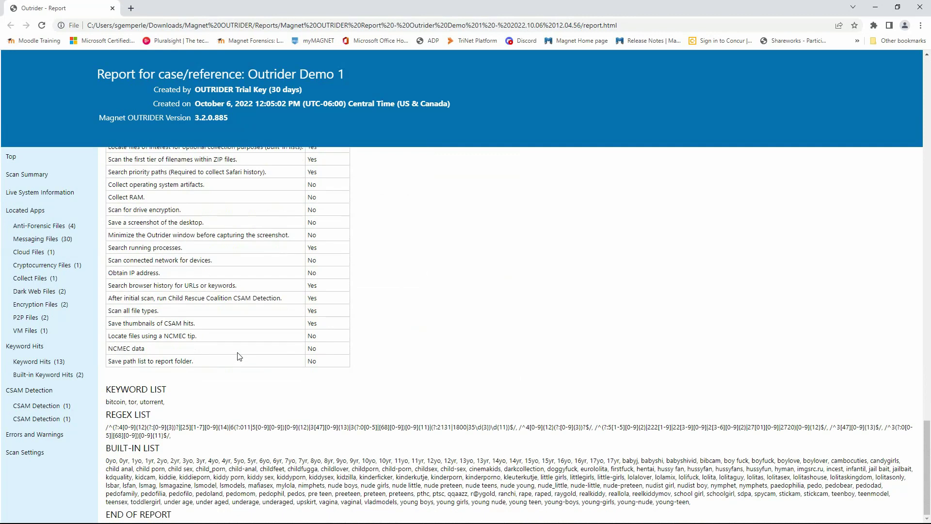